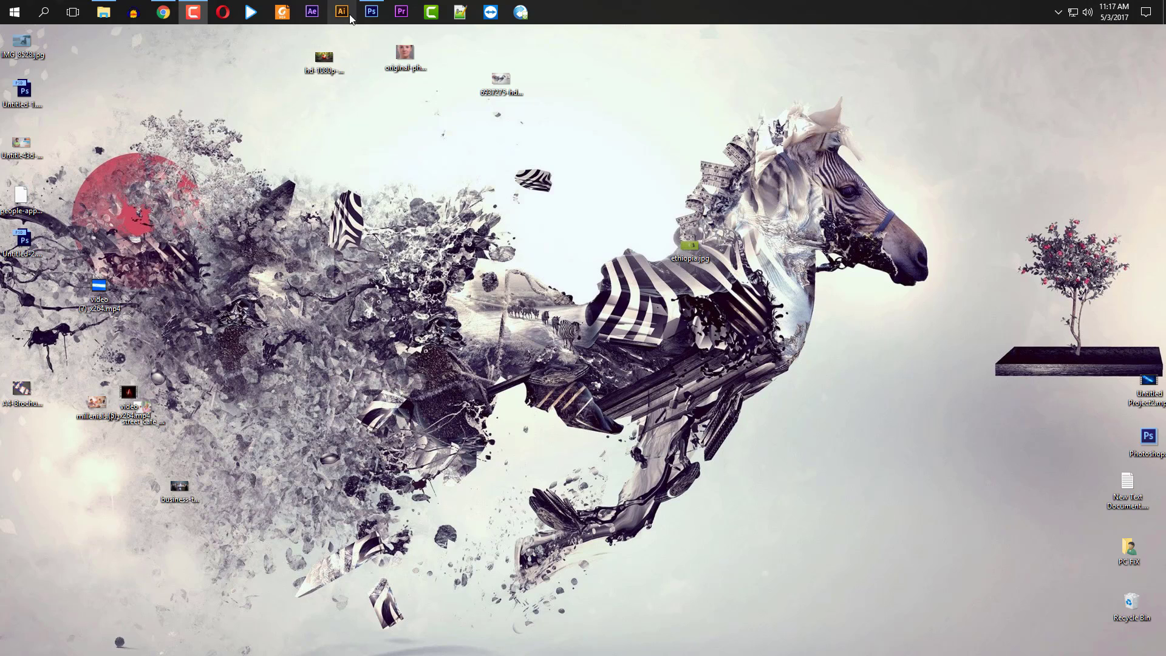
Switch to Photoshop and activate the Patch Tool for ethiopia.jpg, keeping Patch mode Normal and Source
click(370, 12)
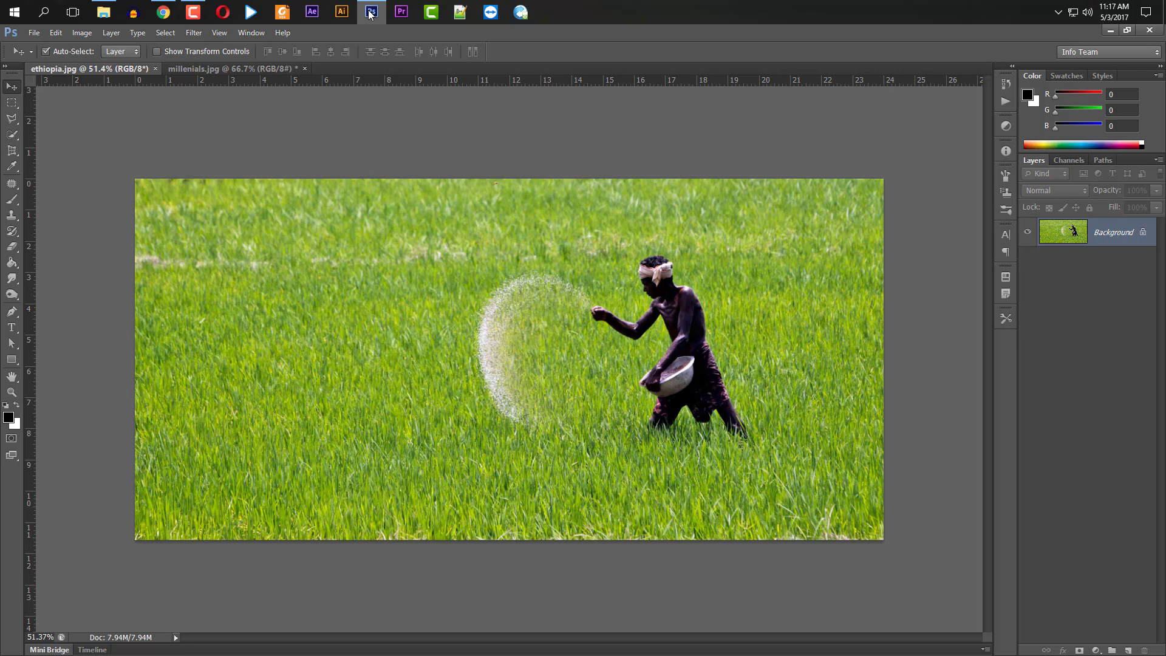
click(7, 185)
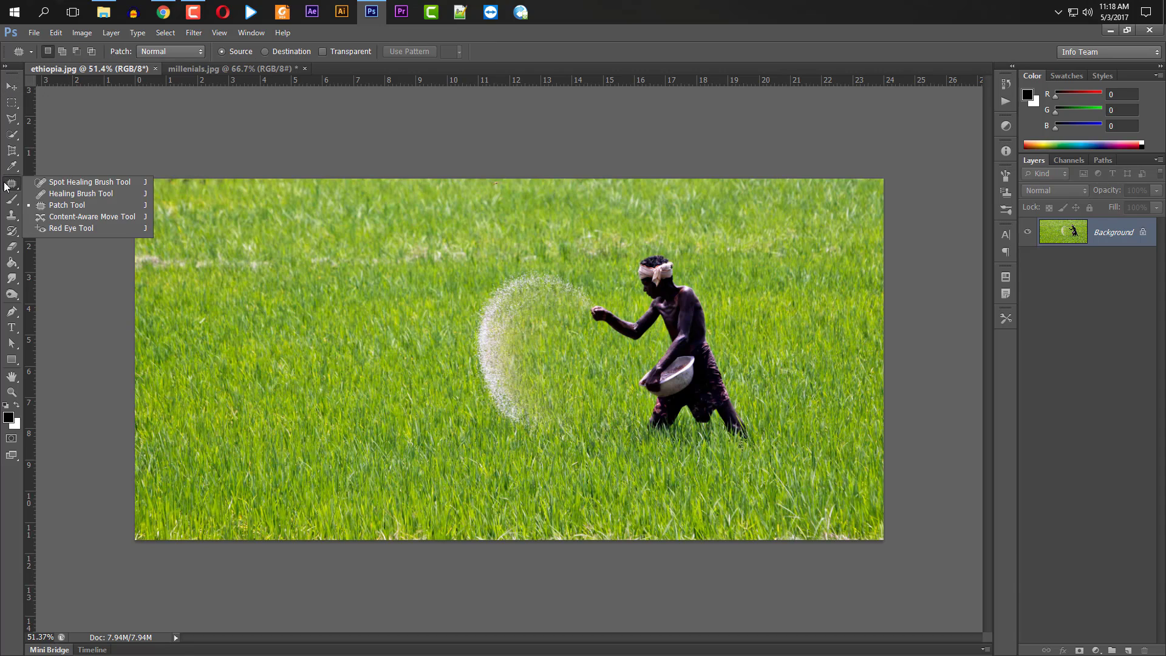
click(76, 183)
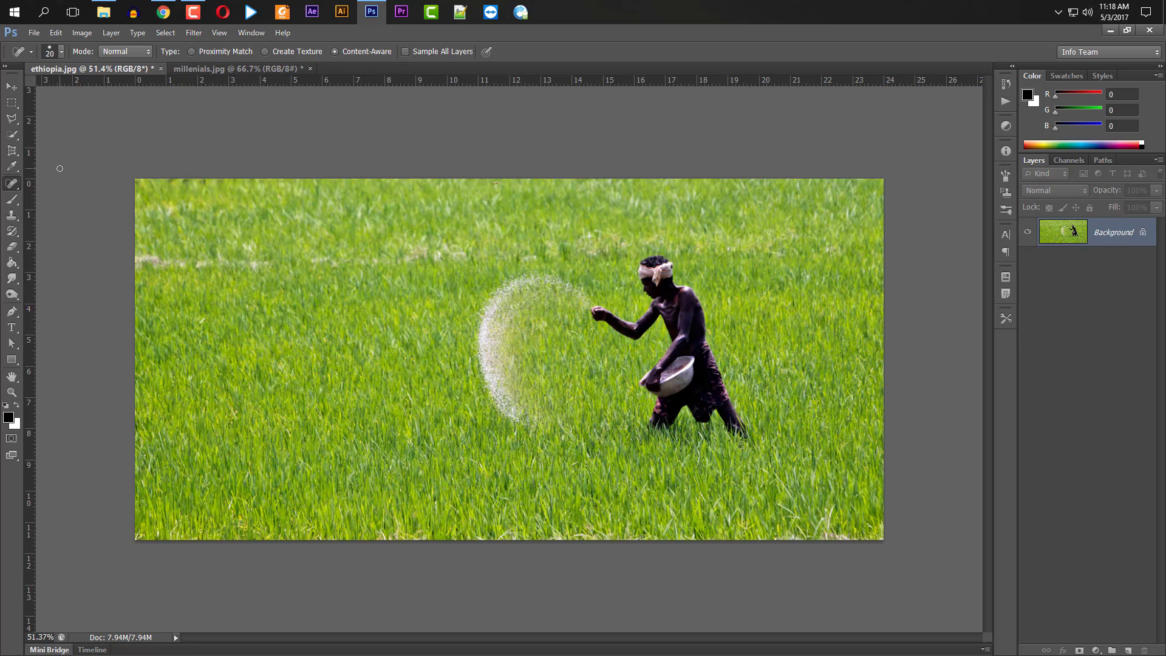
click(9, 89)
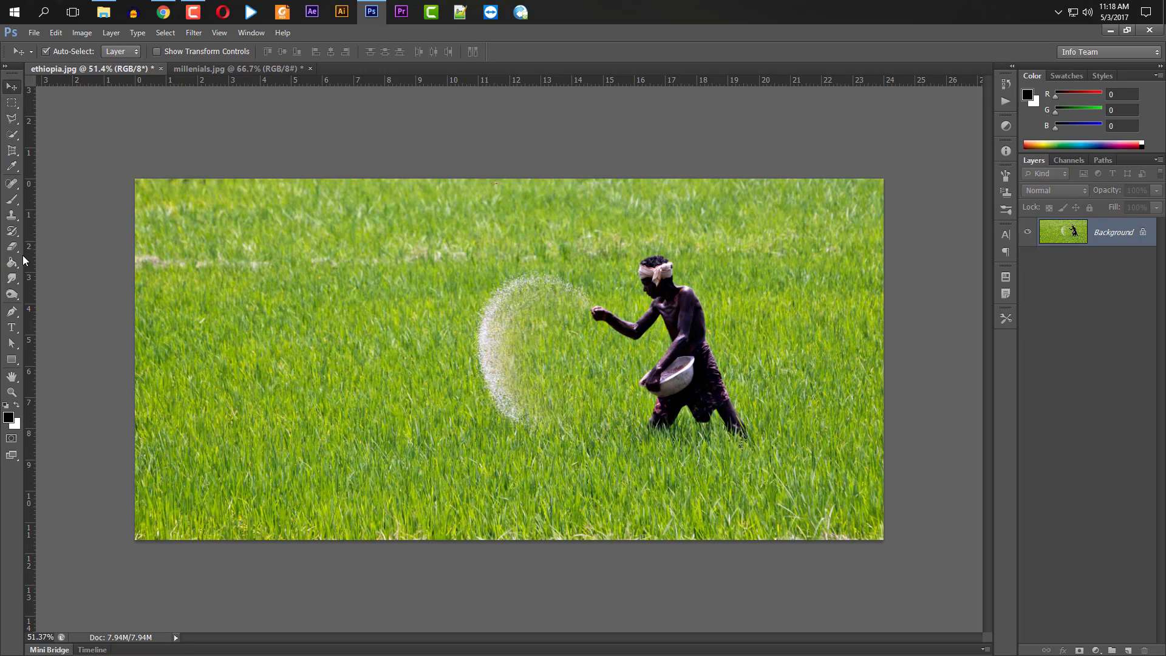
click(12, 184)
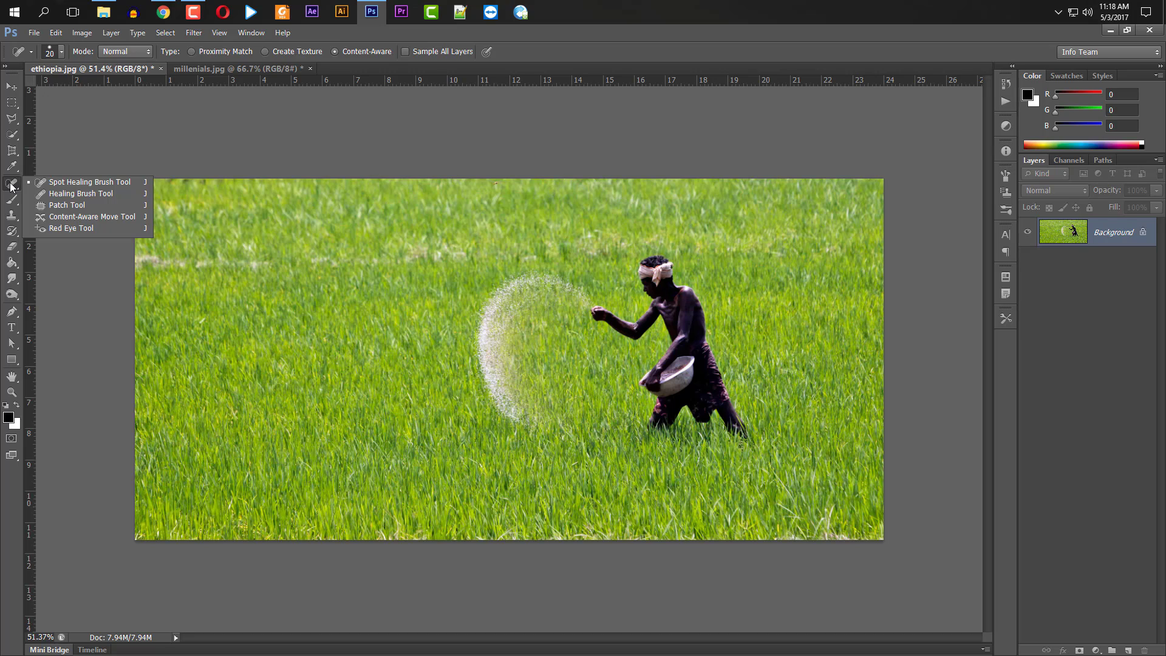
click(61, 206)
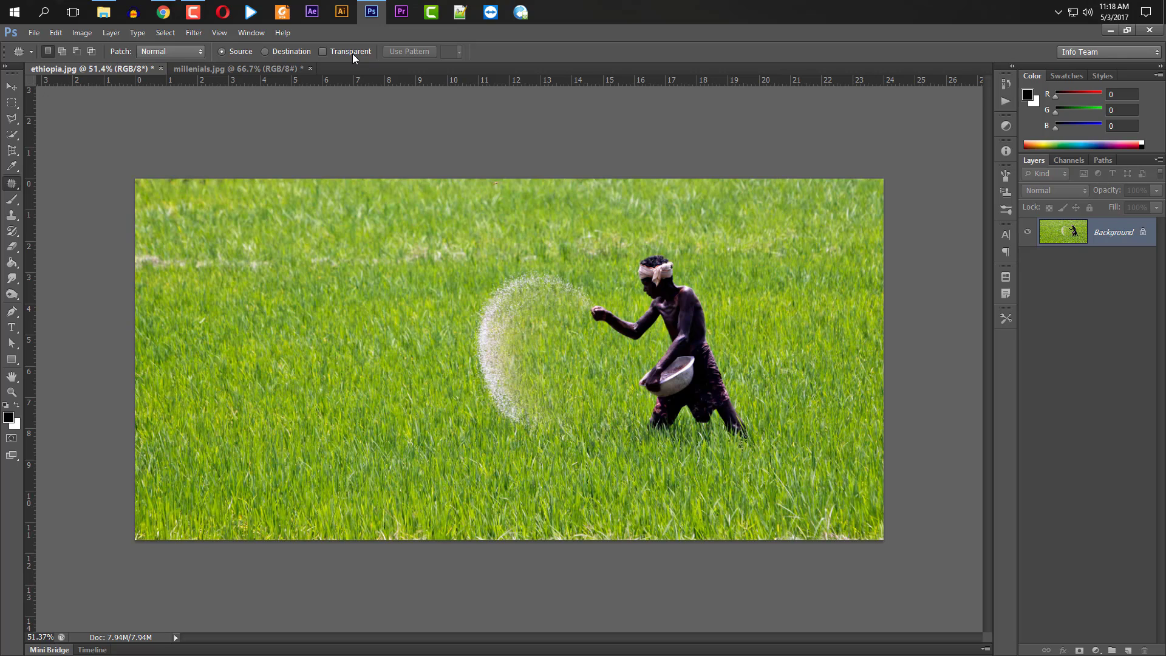
click(169, 51)
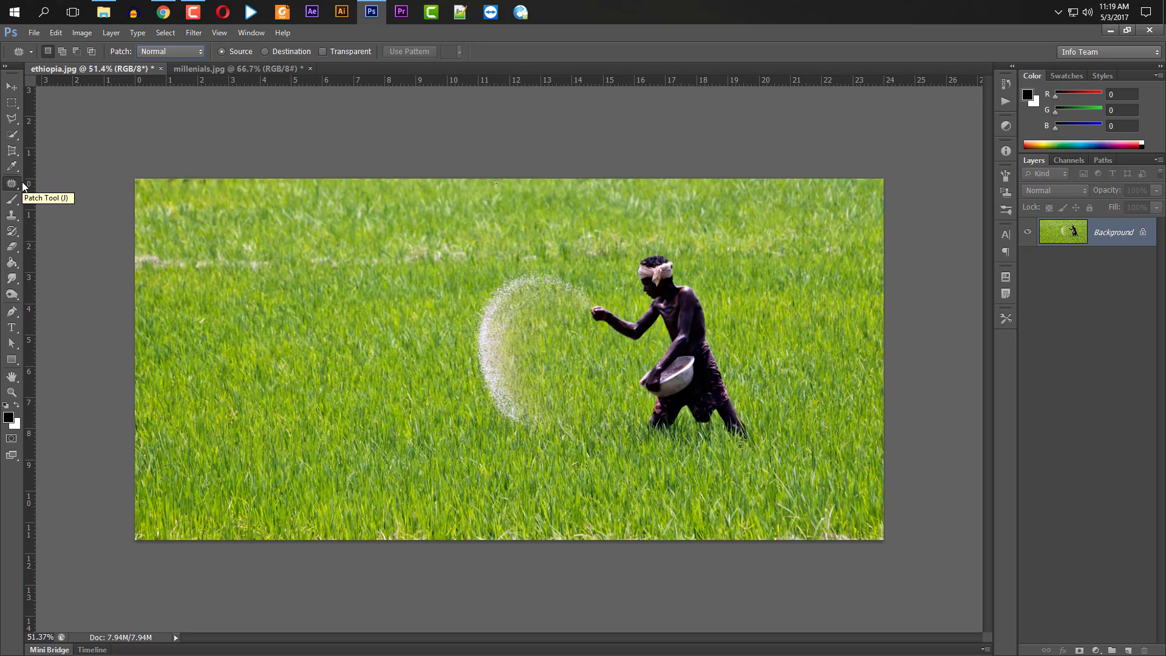
Draw a roughly circular freehand Lasso selection on the grass left of the seed spray, and deselect it
click(20, 119)
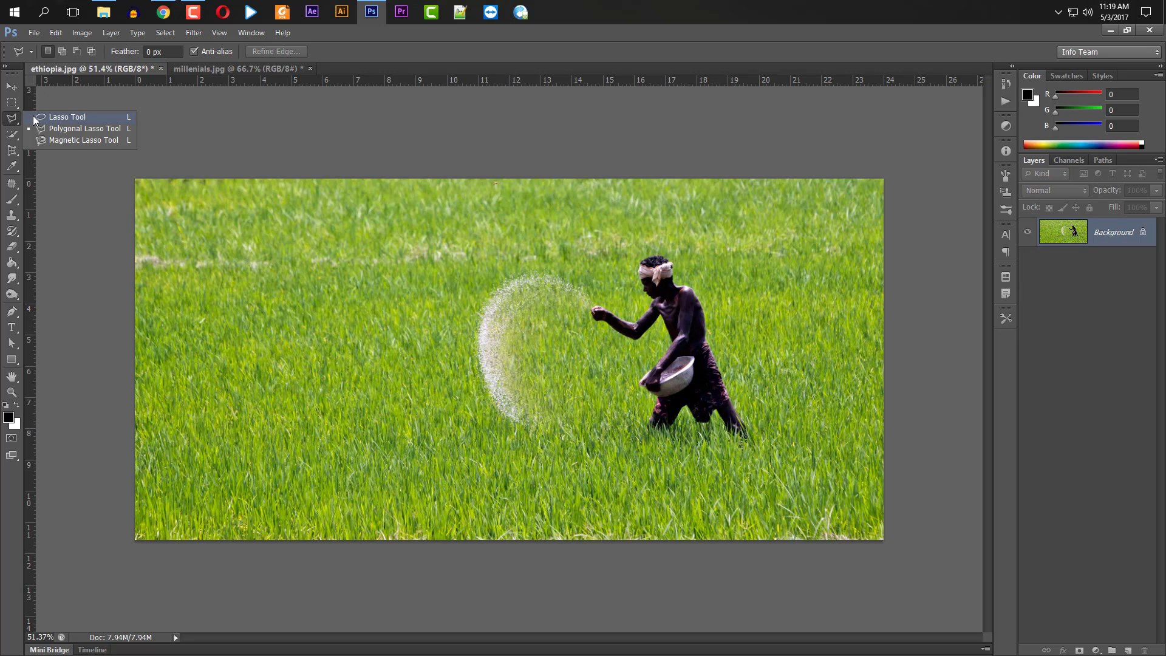
click(34, 117)
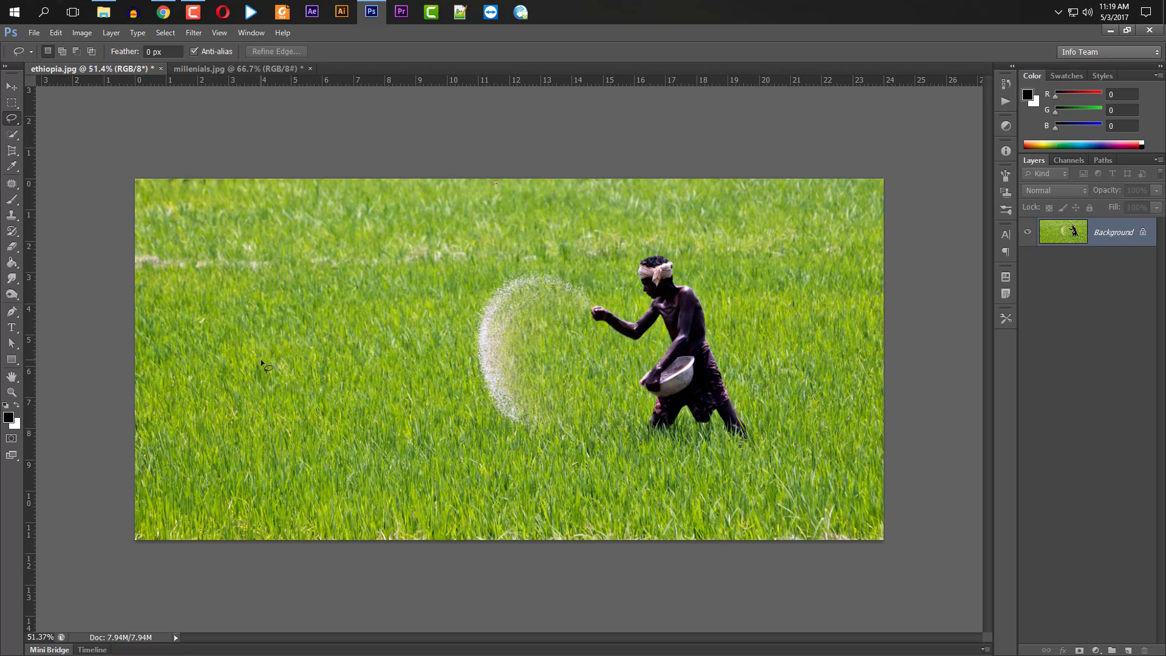
drag(239, 329, 262, 255)
drag(365, 312, 362, 342)
drag(256, 359, 256, 354)
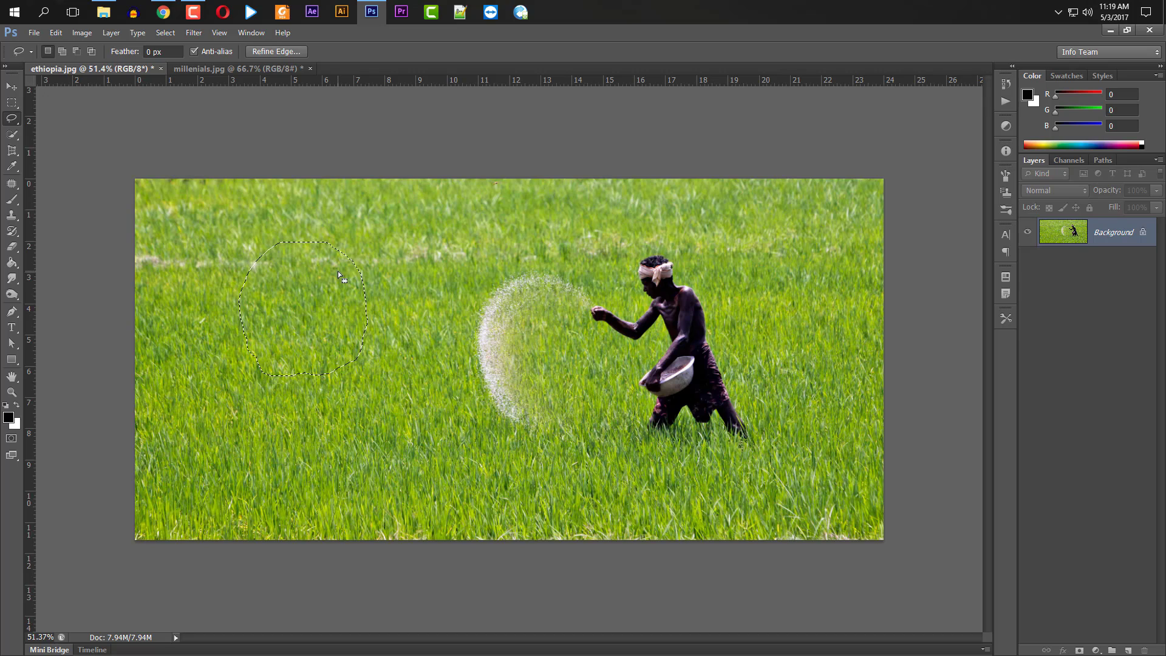
key(ctrl+d)
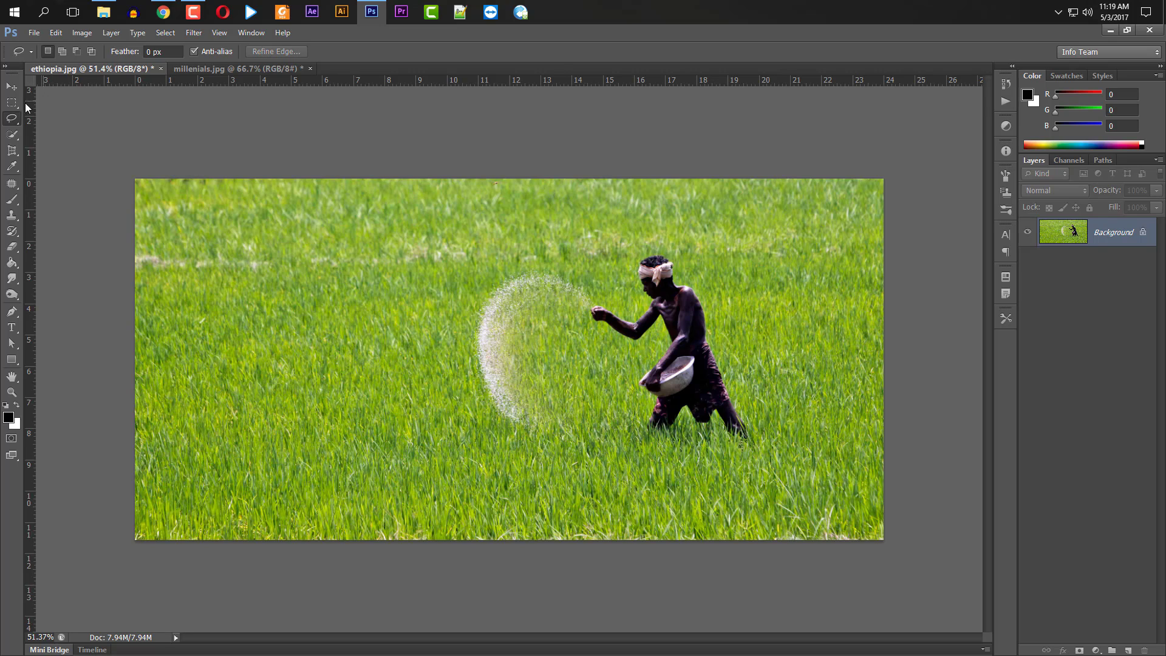
Select a straight-edged area of grass left of the seed spray with the Polygonal Lasso Tool
right_click(8, 121)
click(46, 128)
click(238, 365)
click(285, 249)
click(416, 262)
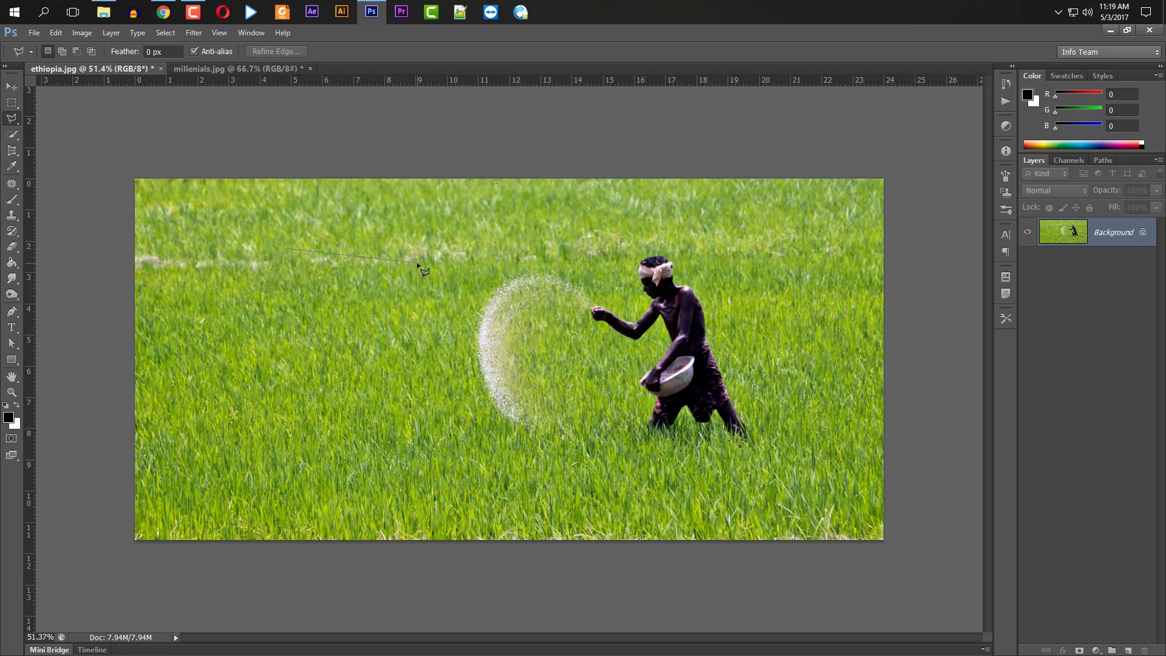
click(434, 341)
click(354, 408)
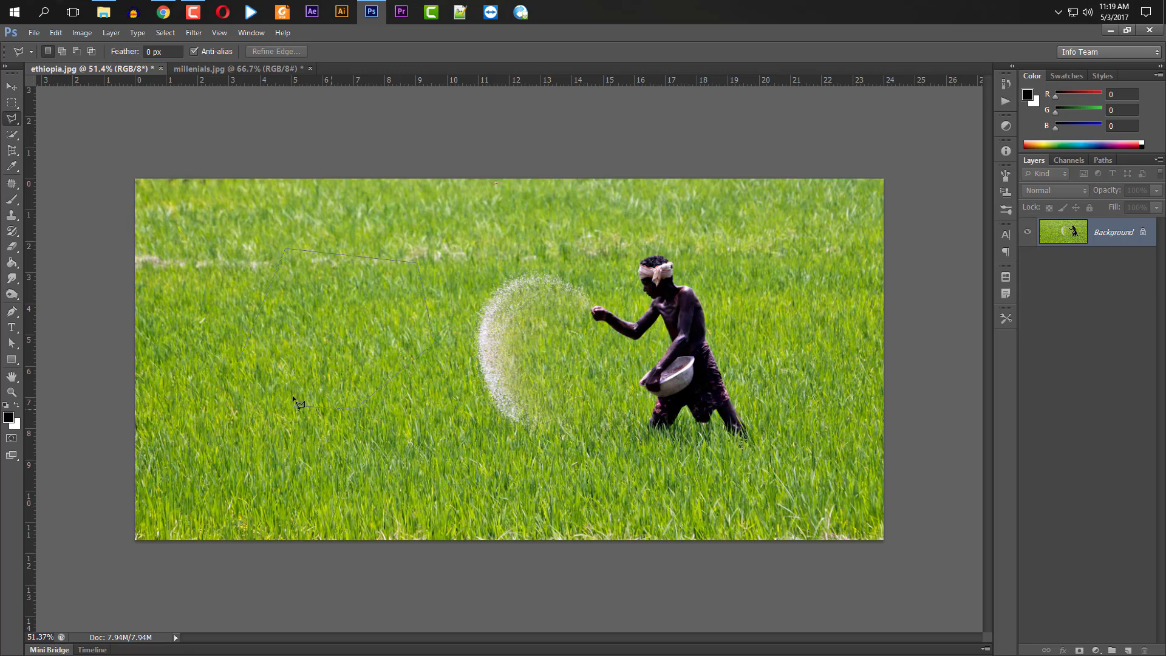
click(253, 381)
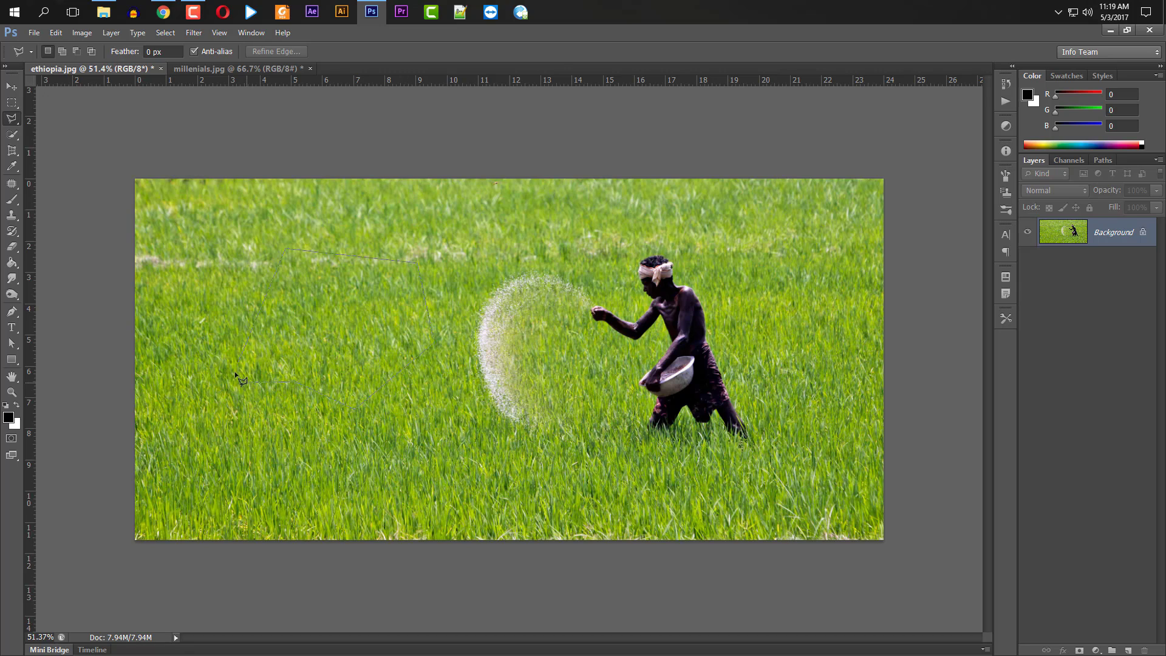
double_click(249, 336)
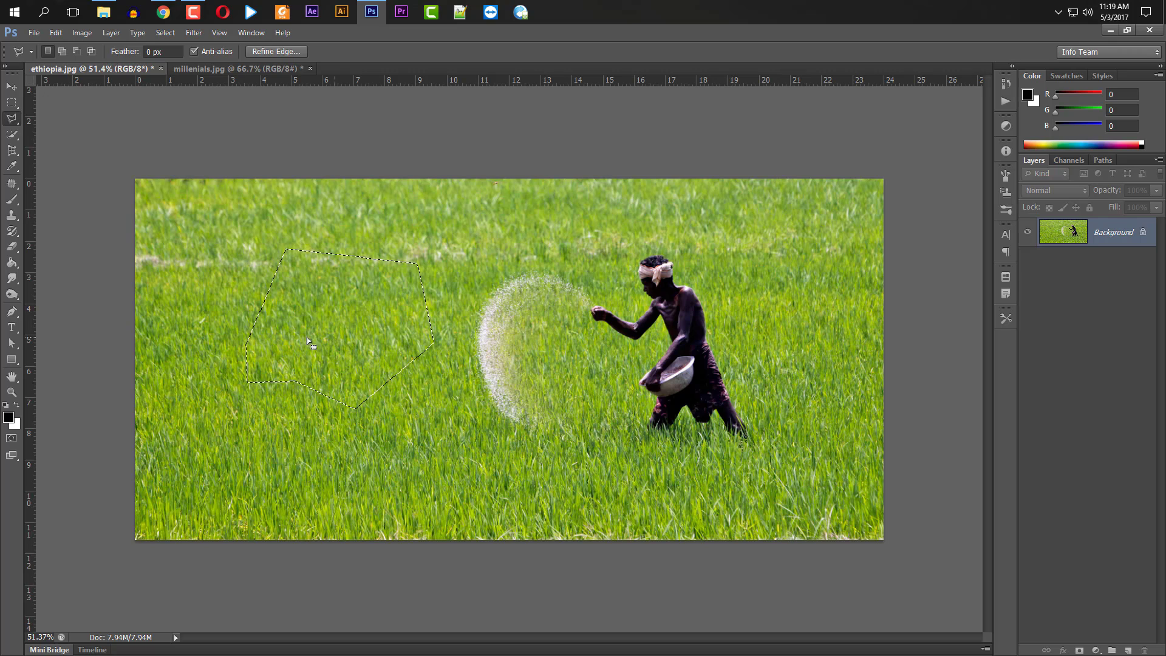
Replace the polygonal selection with a tall oval Patch Tool outline on the grass, and clear it
click(12, 183)
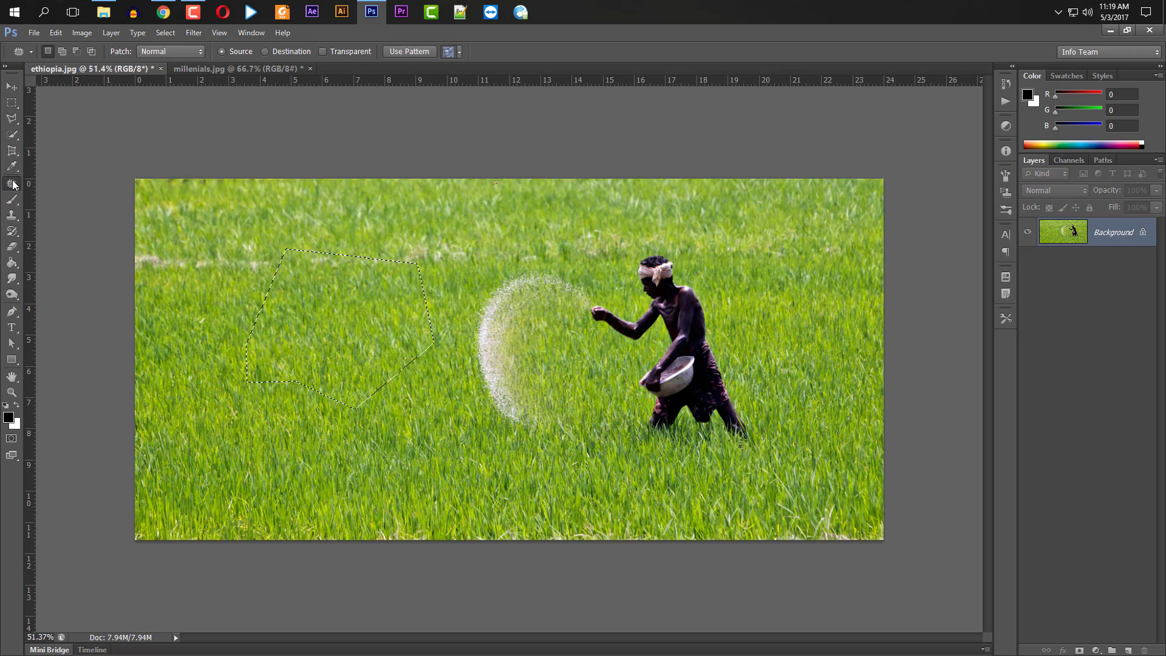
click(228, 314)
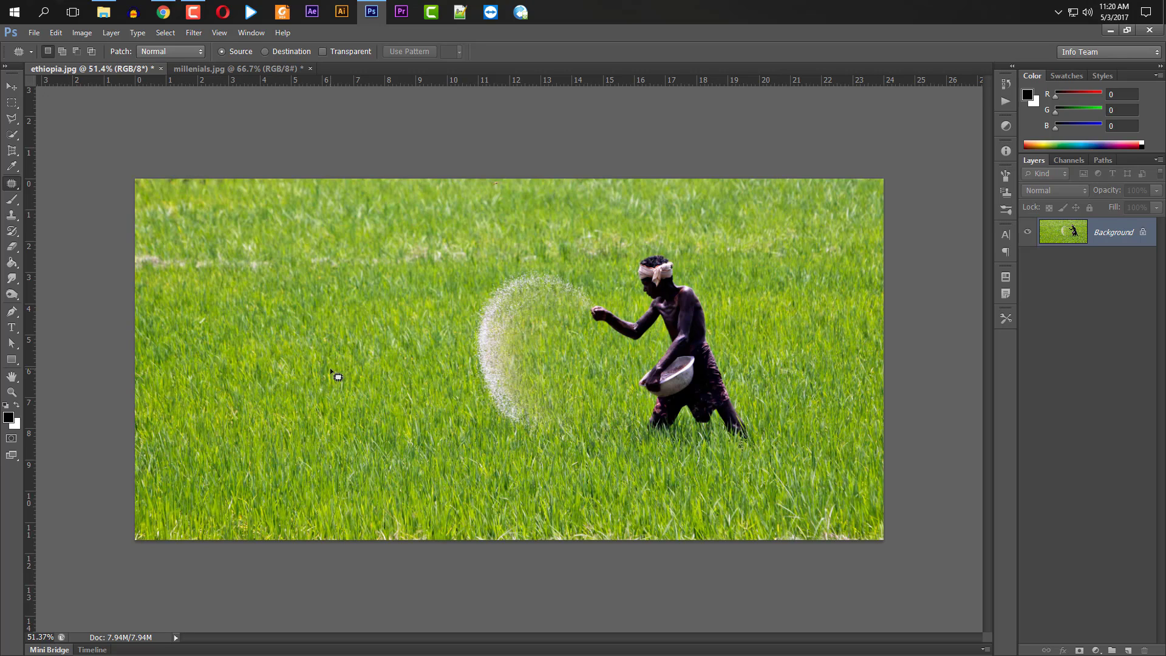
mouse_move(271, 364)
mouse_down()
mouse_move(264, 278)
mouse_move(287, 230)
mouse_move(336, 218)
mouse_move(379, 244)
mouse_move(417, 329)
mouse_move(406, 391)
mouse_move(341, 432)
mouse_move(273, 394)
mouse_move(281, 337)
mouse_up()
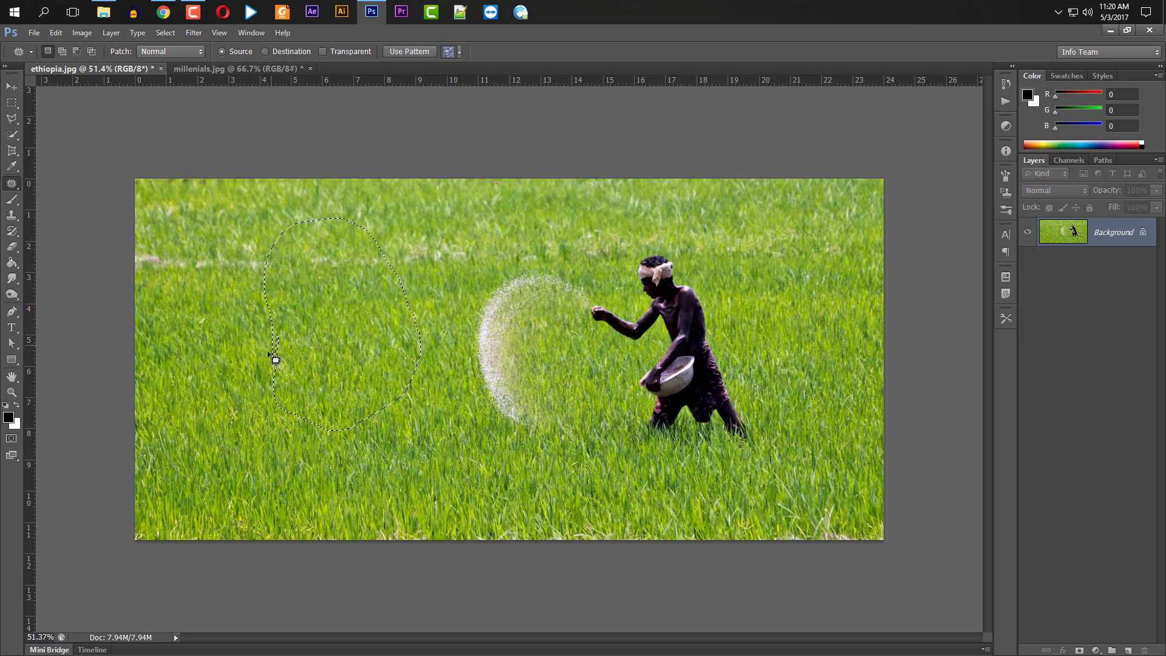
click(263, 372)
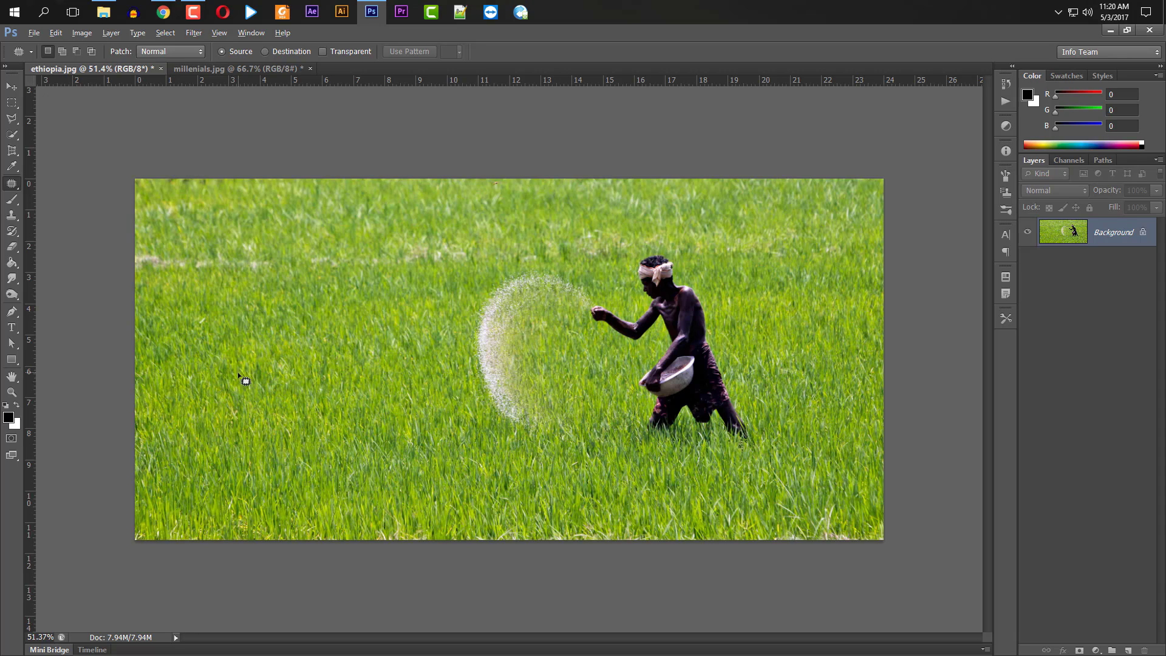
Outline a small straight-edged triangle on the grass with the Patch Tool, and clear the selection
key(alt)
mouse_move(242, 371)
mouse_down()
mouse_move(282, 313)
mouse_move(303, 367)
mouse_move(241, 371)
mouse_up()
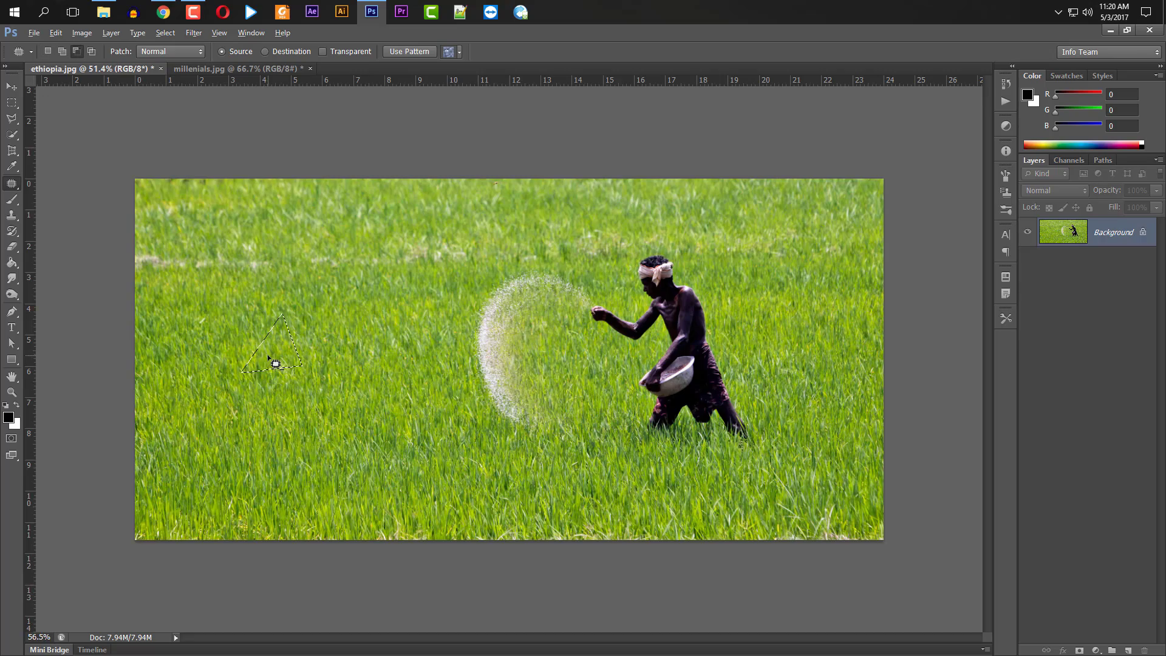
scroll(273, 363, up, 4)
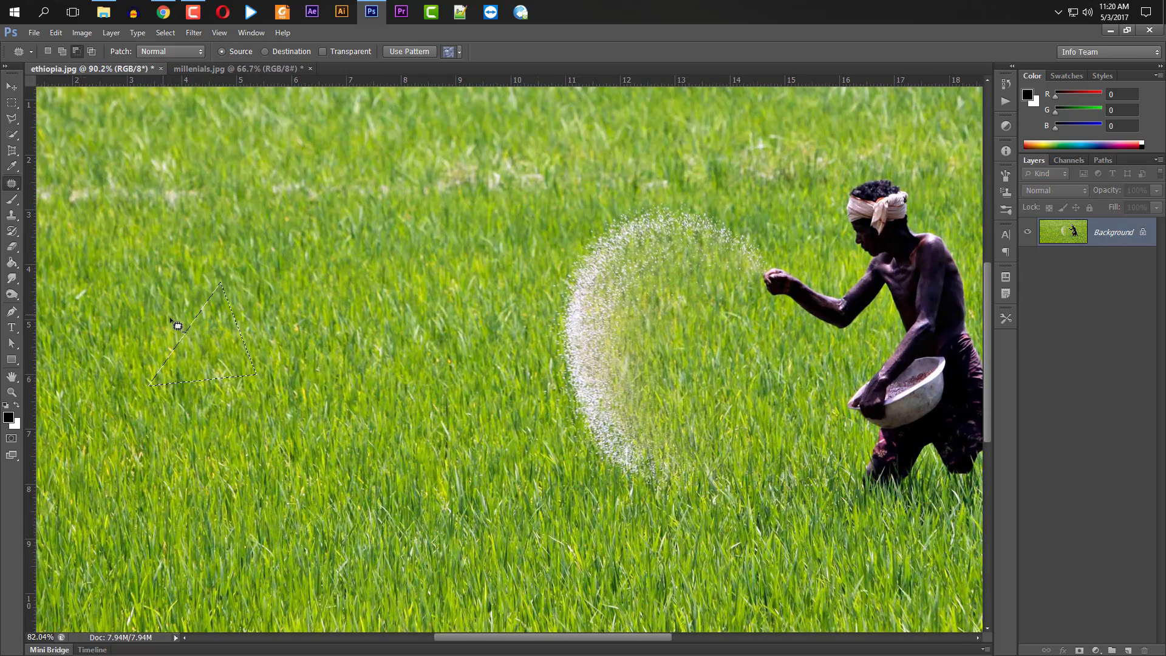
scroll(177, 326, down, 3)
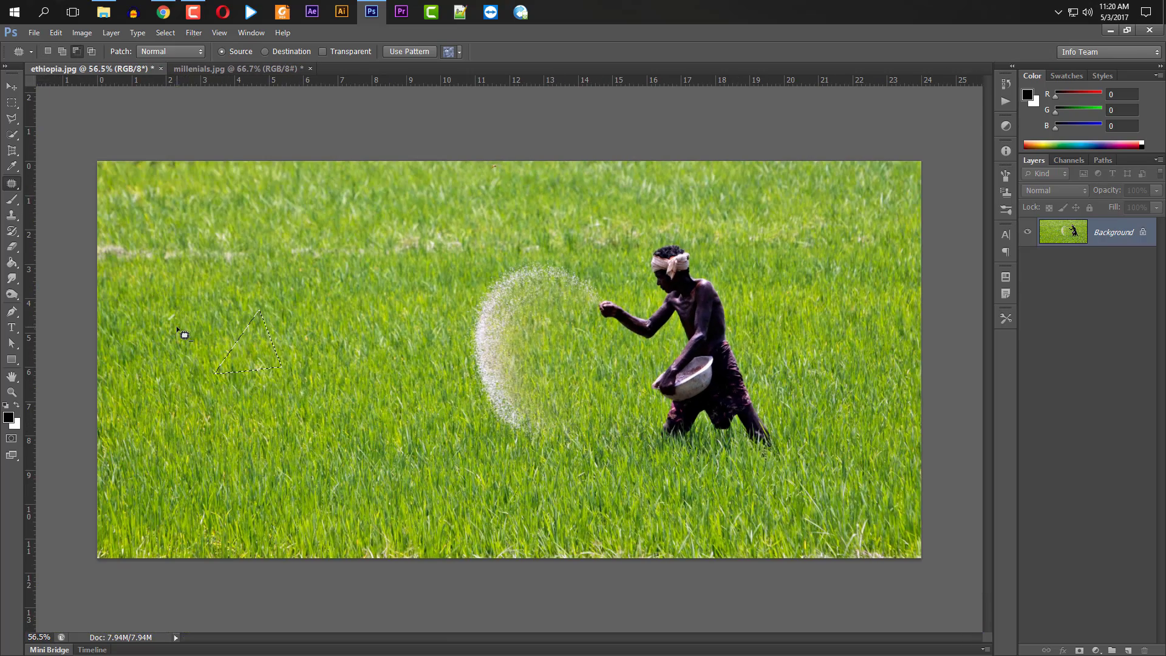
click(209, 398)
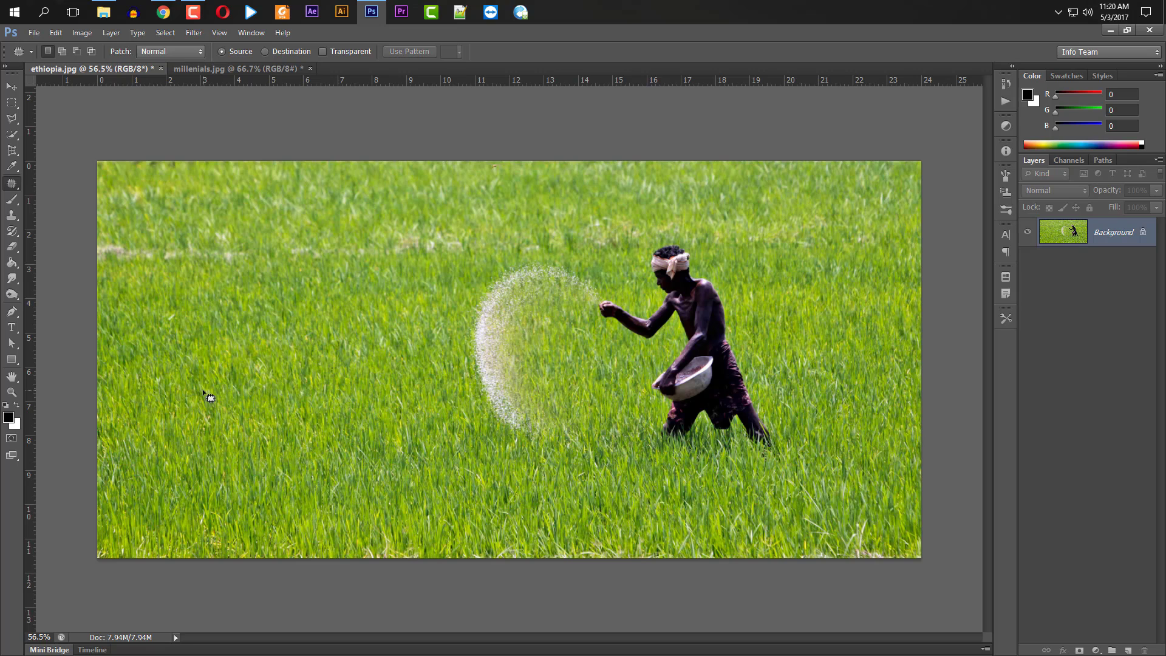
Outline the white seed spray with the Patch Tool, replace it with grass from its left, and deselect
click(12, 86)
click(8, 184)
mouse_move(587, 303)
mouse_down()
mouse_move(546, 297)
mouse_move(518, 331)
mouse_move(519, 374)
mouse_move(543, 431)
mouse_move(516, 445)
mouse_move(482, 424)
mouse_move(460, 343)
mouse_move(483, 273)
mouse_move(559, 253)
mouse_move(587, 306)
mouse_up()
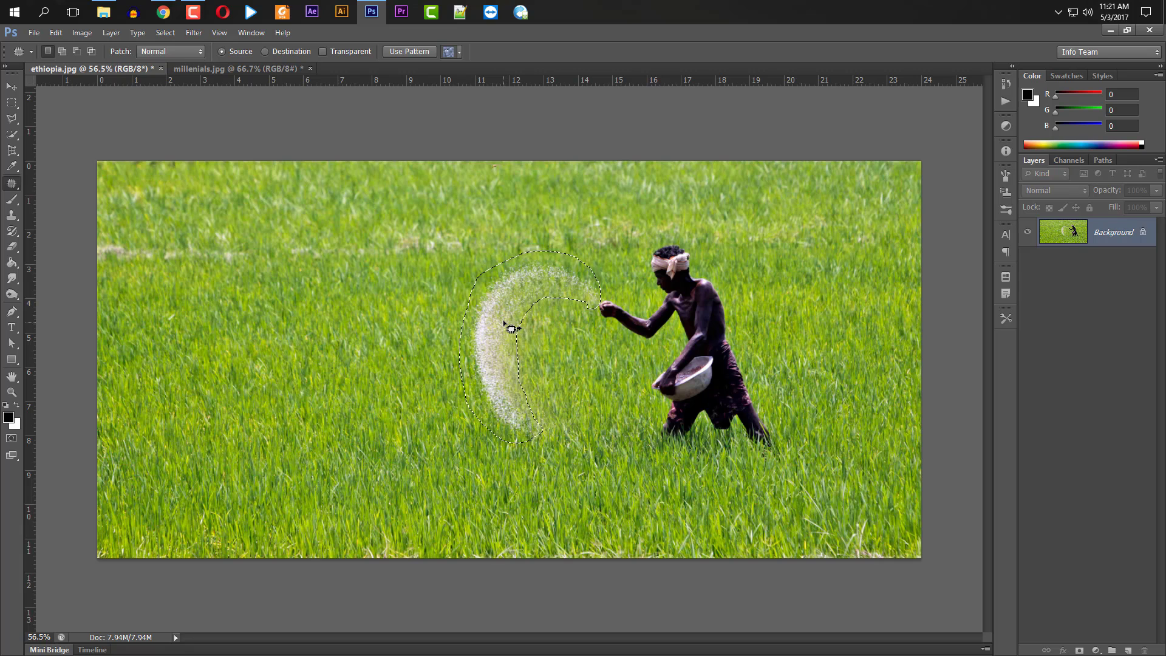
mouse_move(507, 324)
mouse_down()
mouse_move(346, 308)
mouse_move(359, 325)
mouse_move(709, 326)
mouse_up()
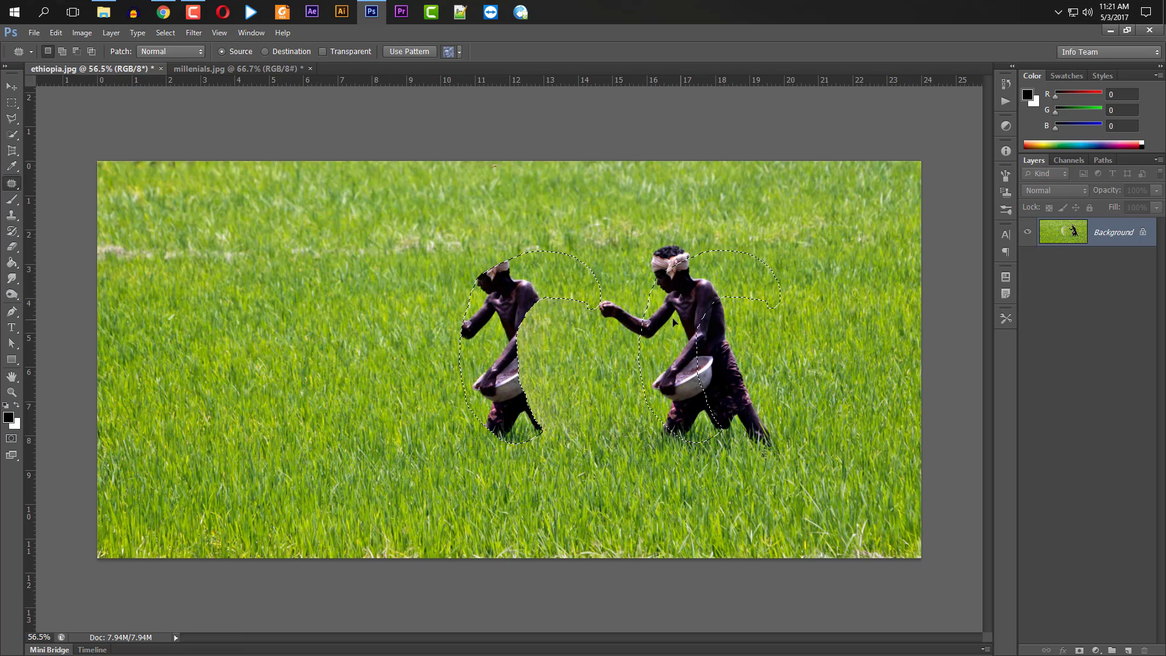
drag(525, 289, 392, 311)
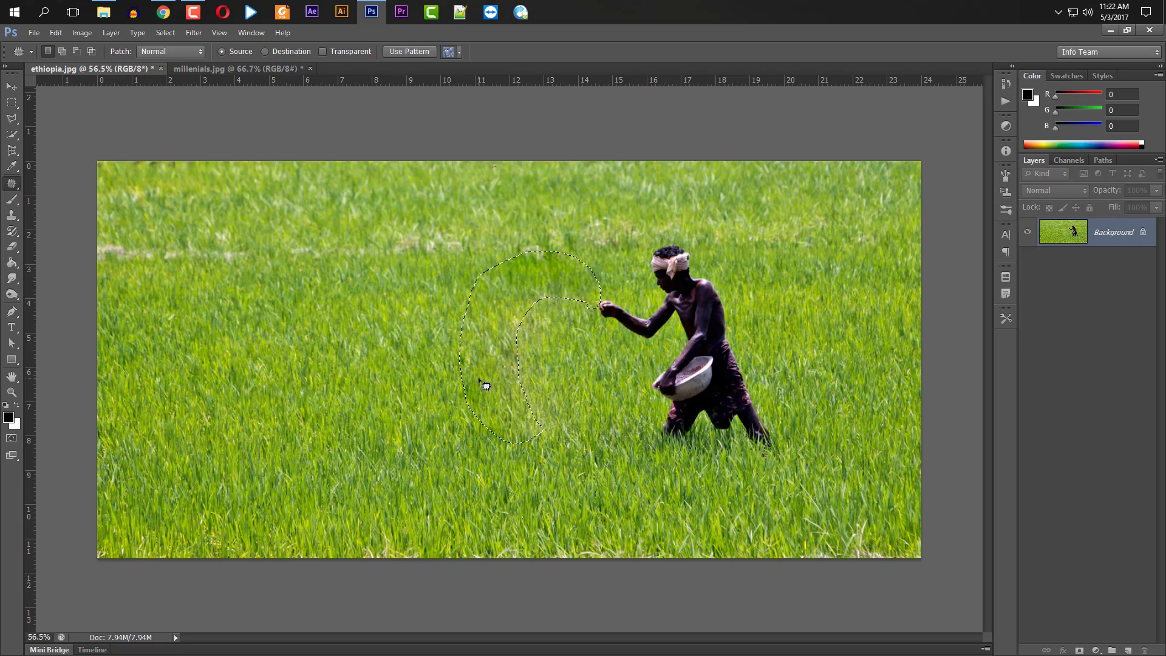
key(ctrl+d)
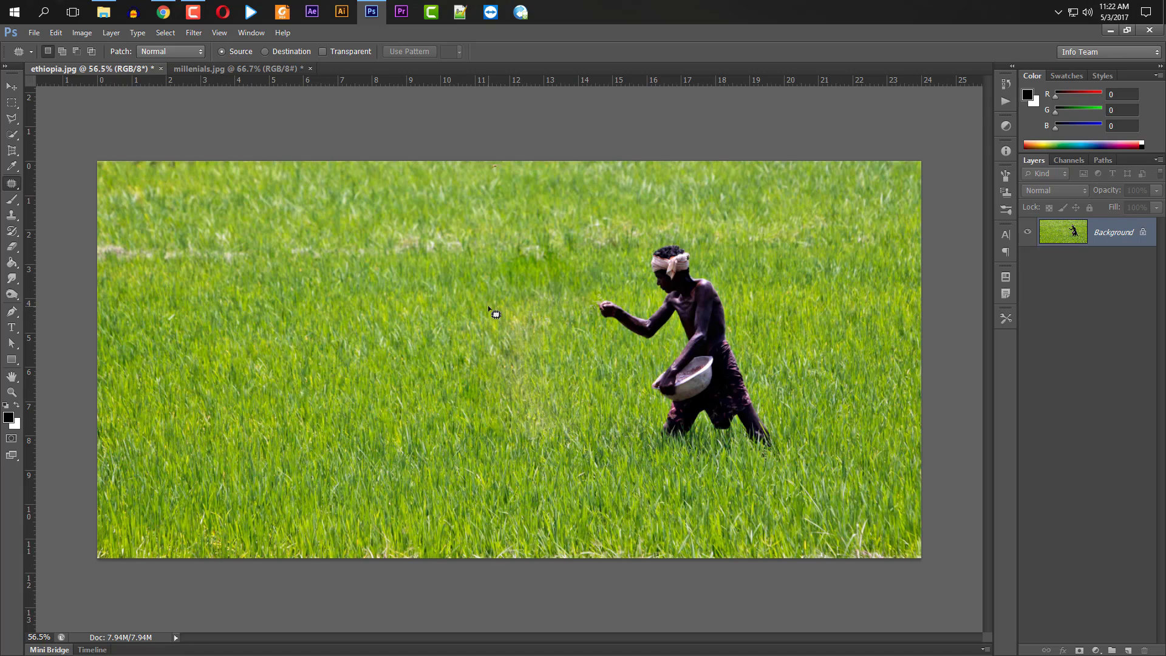
scroll(496, 314, up, 4)
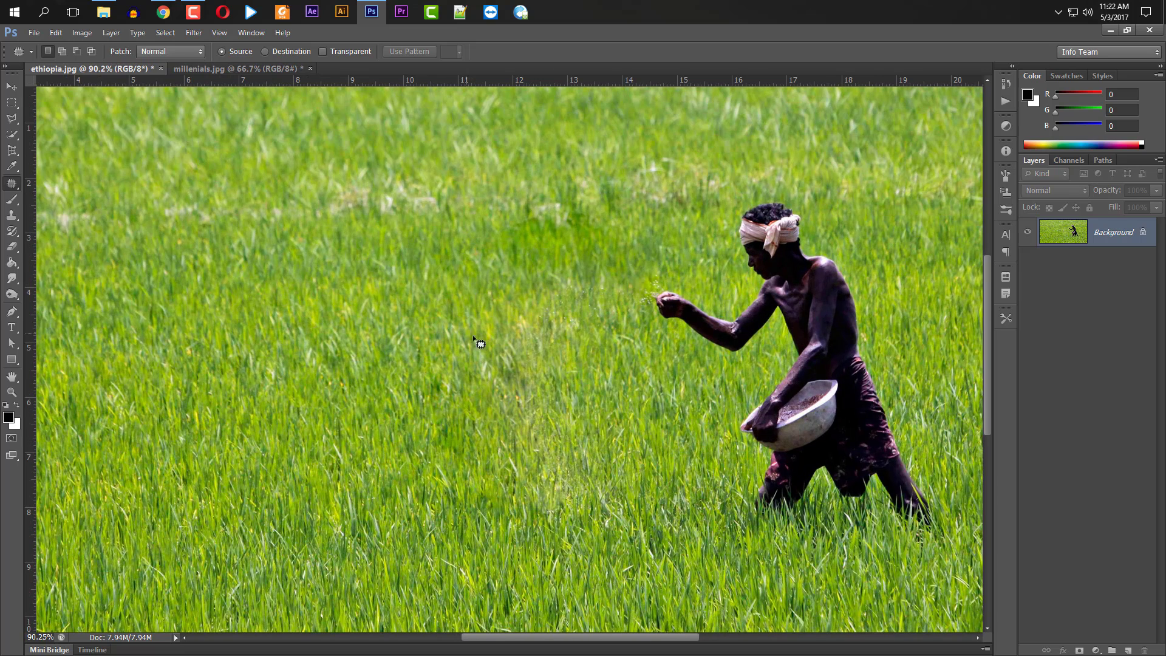
scroll(486, 318, down, 4)
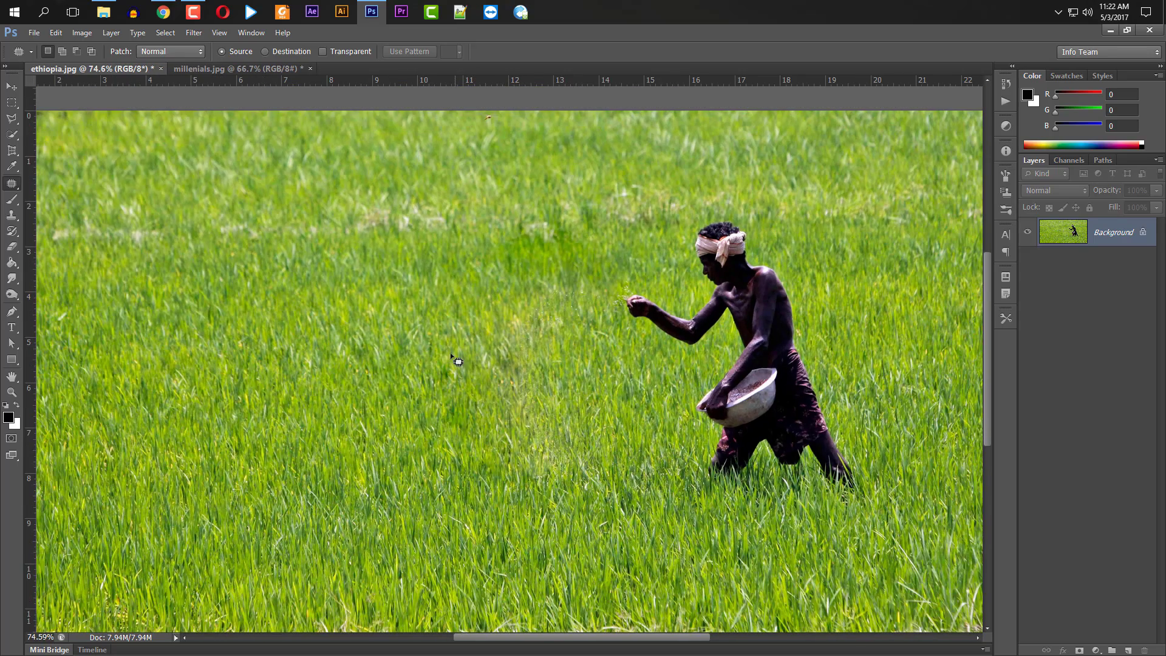
scroll(514, 328, down, 1)
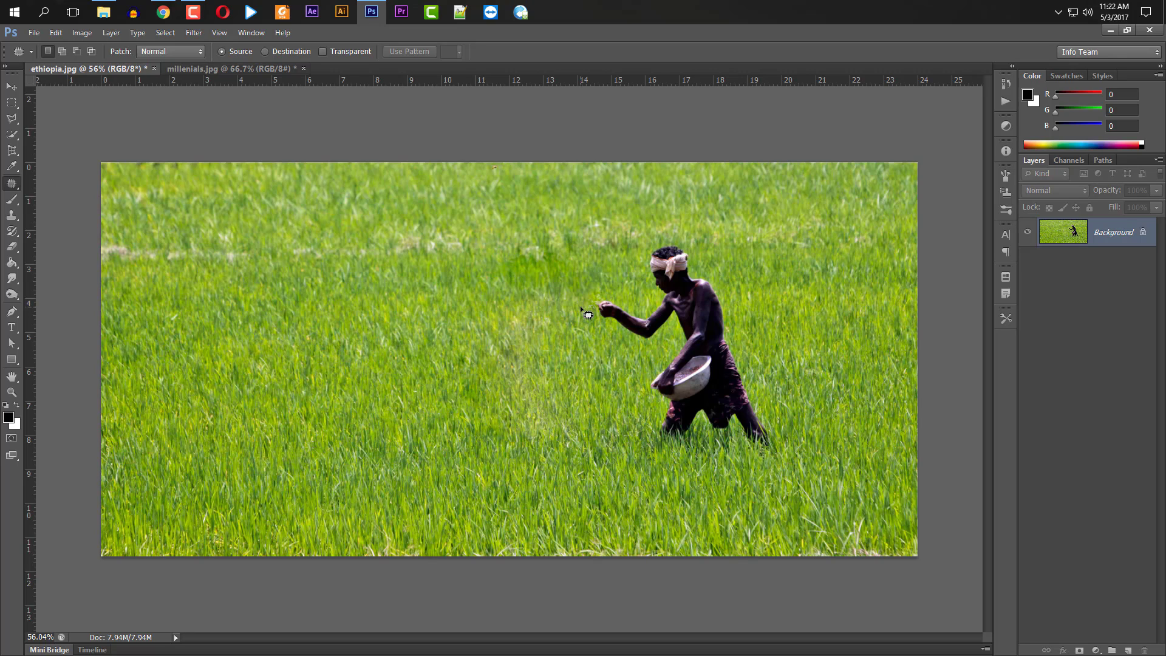
Outline the whole farmer with the Patch Tool, replace him with grass from the left, and deselect
mouse_move(597, 296)
mouse_down()
mouse_move(575, 319)
mouse_move(589, 361)
mouse_move(654, 347)
mouse_move(634, 378)
mouse_move(639, 437)
mouse_move(716, 458)
mouse_move(707, 429)
mouse_move(726, 443)
mouse_move(785, 443)
mouse_move(783, 386)
mouse_move(737, 270)
mouse_move(704, 235)
mouse_move(653, 230)
mouse_move(605, 255)
mouse_move(601, 301)
mouse_up()
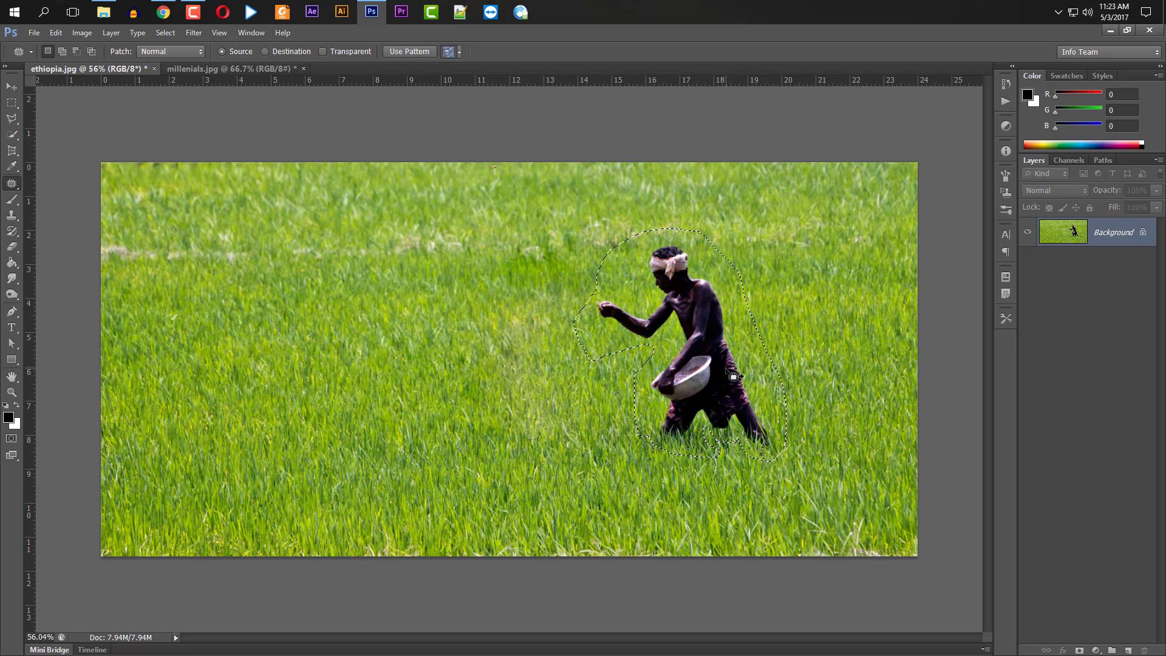
drag(704, 353, 468, 348)
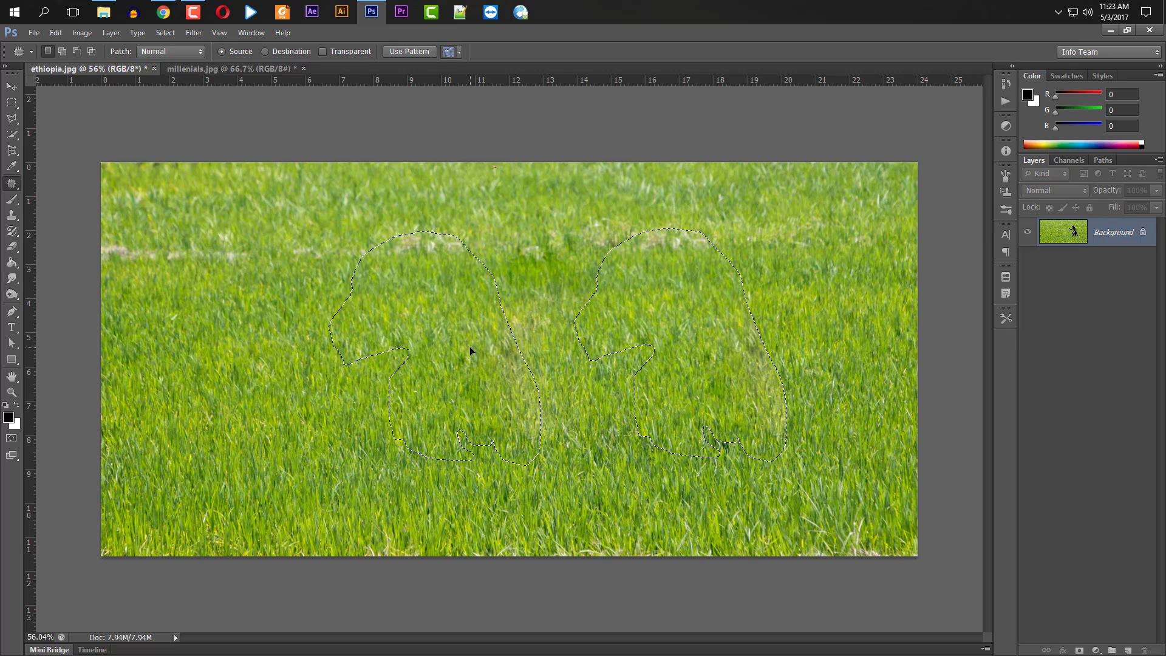
drag(468, 346, 469, 346)
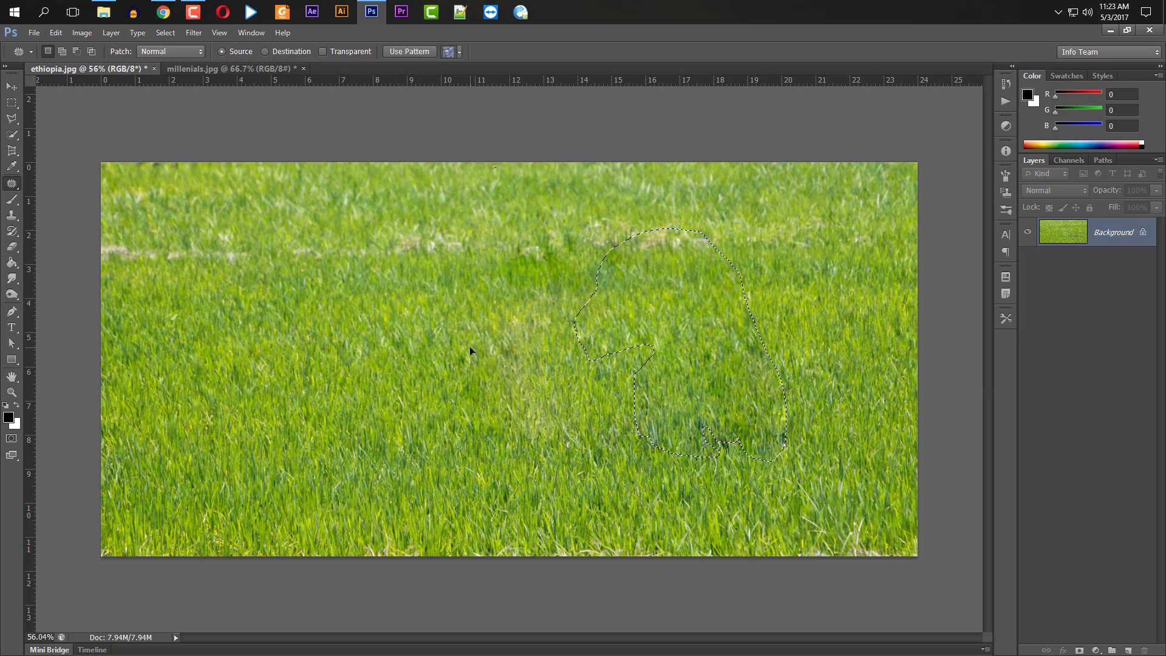
key(ctrl+d)
Undo the farmer and seed spray patches to restore the original photo, and clear the selection
key(ctrl+z)
key(ctrl+z)
key(ctrl+z)
key(ctrl+z)
key(ctrl+z)
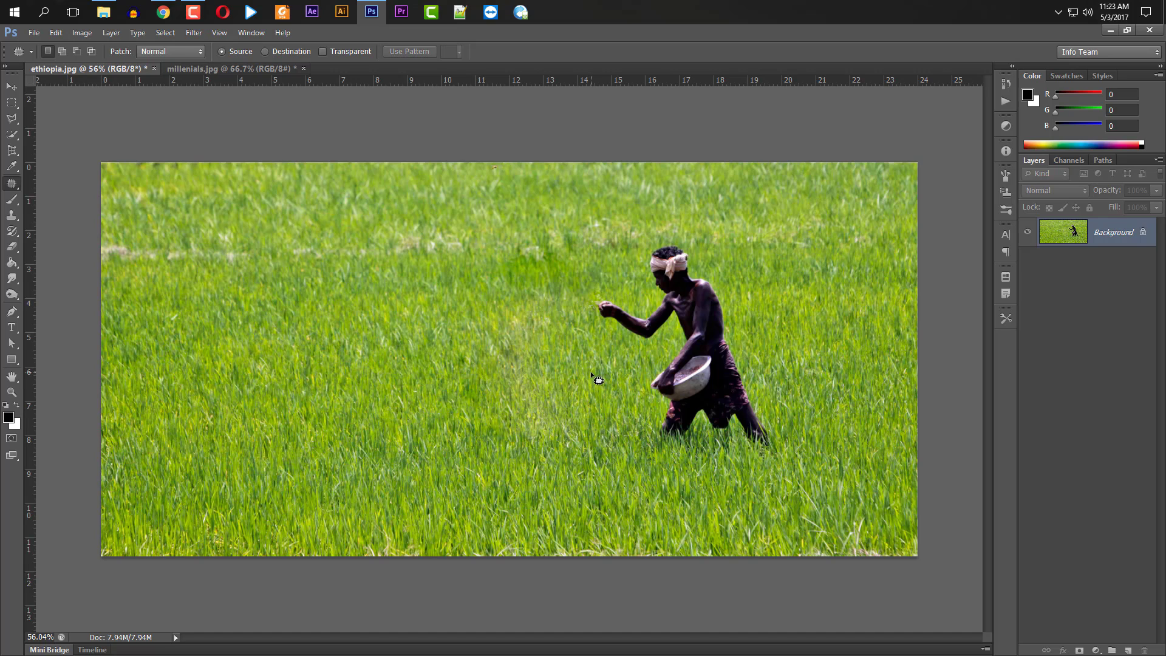
key(ctrl+alt+z)
key(ctrl+d)
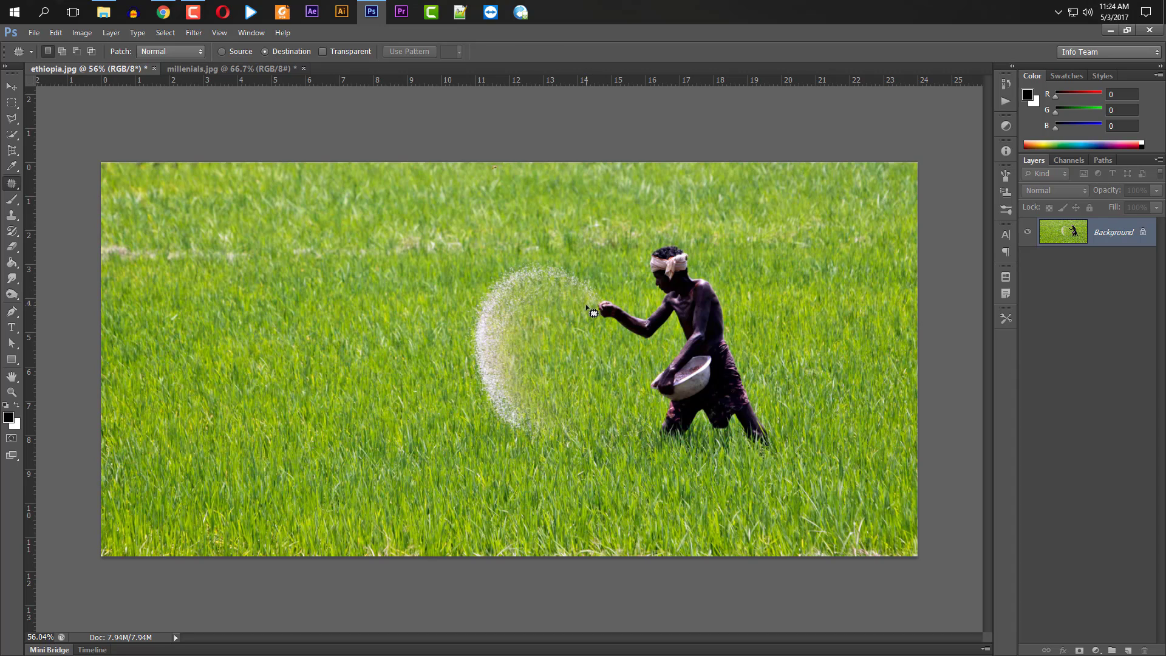
Outline the white seed spray with the Patch Tool in Destination mode, copy it onto the grass to its left, and deselect
mouse_move(584, 301)
mouse_down()
mouse_move(524, 316)
mouse_move(513, 347)
mouse_move(533, 438)
mouse_move(468, 389)
mouse_move(468, 279)
mouse_move(542, 247)
mouse_move(588, 276)
mouse_move(597, 294)
mouse_move(584, 304)
mouse_up()
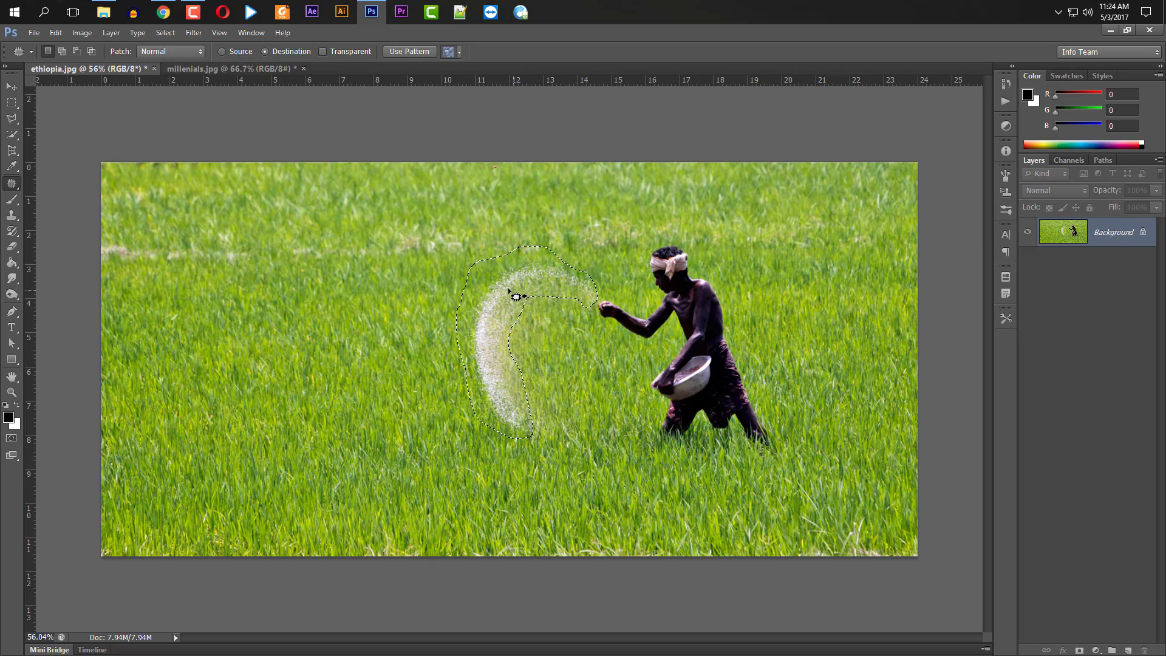
mouse_move(509, 290)
mouse_down()
mouse_move(422, 266)
mouse_move(457, 252)
mouse_move(430, 268)
mouse_up()
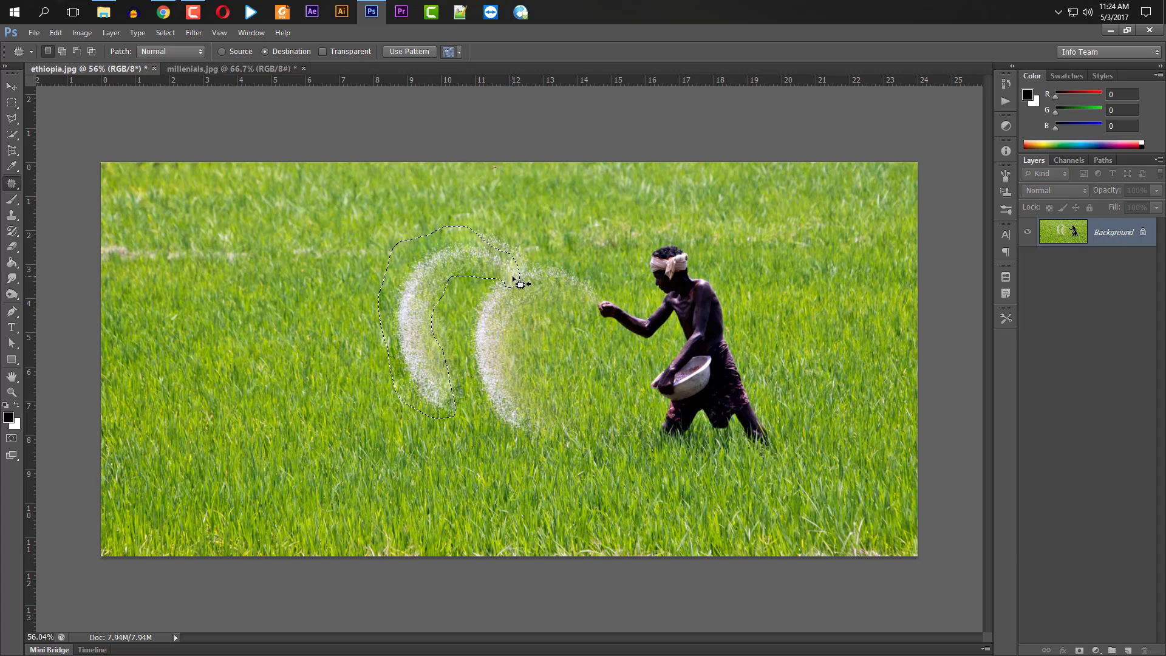
key(ctrl+d)
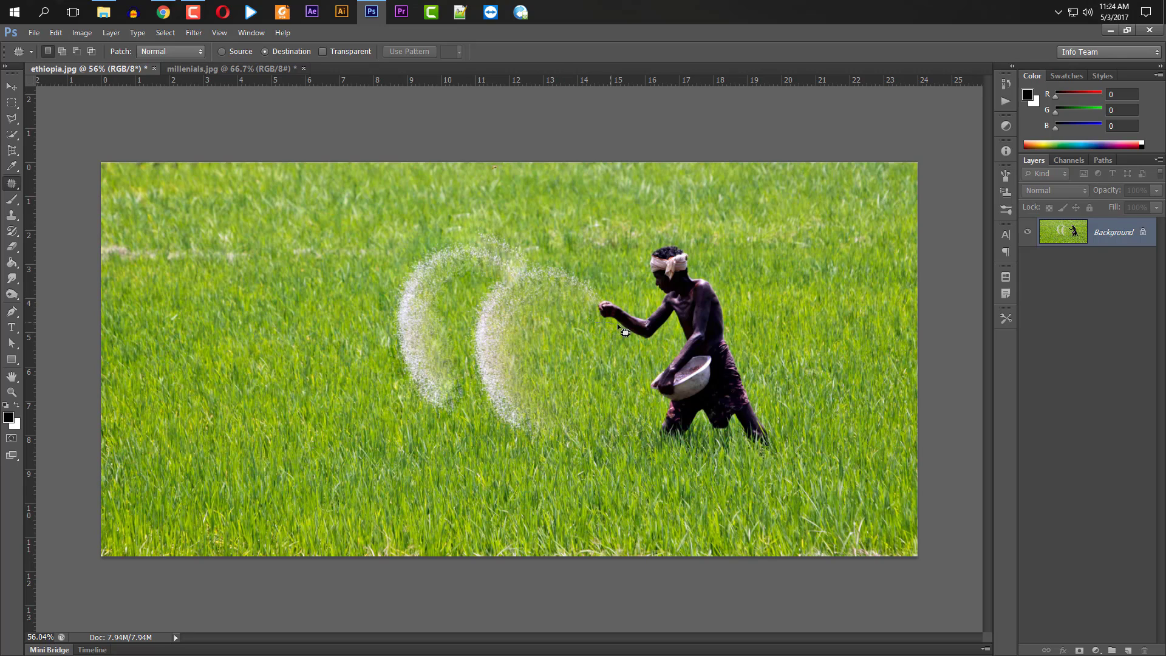
Outline the whole farmer with the Patch Tool, copy him onto the grass to his right, deselect, and inspect the copy up close
mouse_move(629, 338)
mouse_down()
mouse_move(673, 326)
mouse_move(644, 391)
mouse_move(657, 442)
mouse_move(697, 448)
mouse_move(703, 429)
mouse_move(760, 449)
mouse_move(780, 424)
mouse_move(740, 374)
mouse_move(725, 291)
mouse_move(697, 242)
mouse_move(649, 238)
mouse_move(646, 305)
mouse_move(603, 297)
mouse_move(606, 328)
mouse_up()
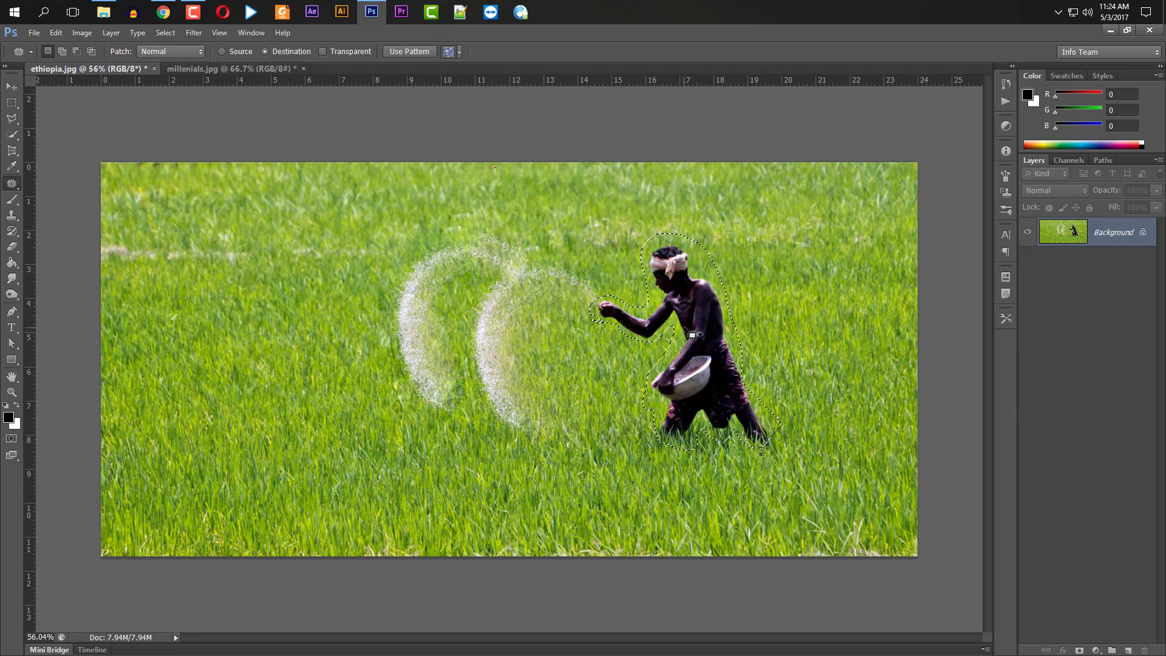
drag(693, 322, 830, 304)
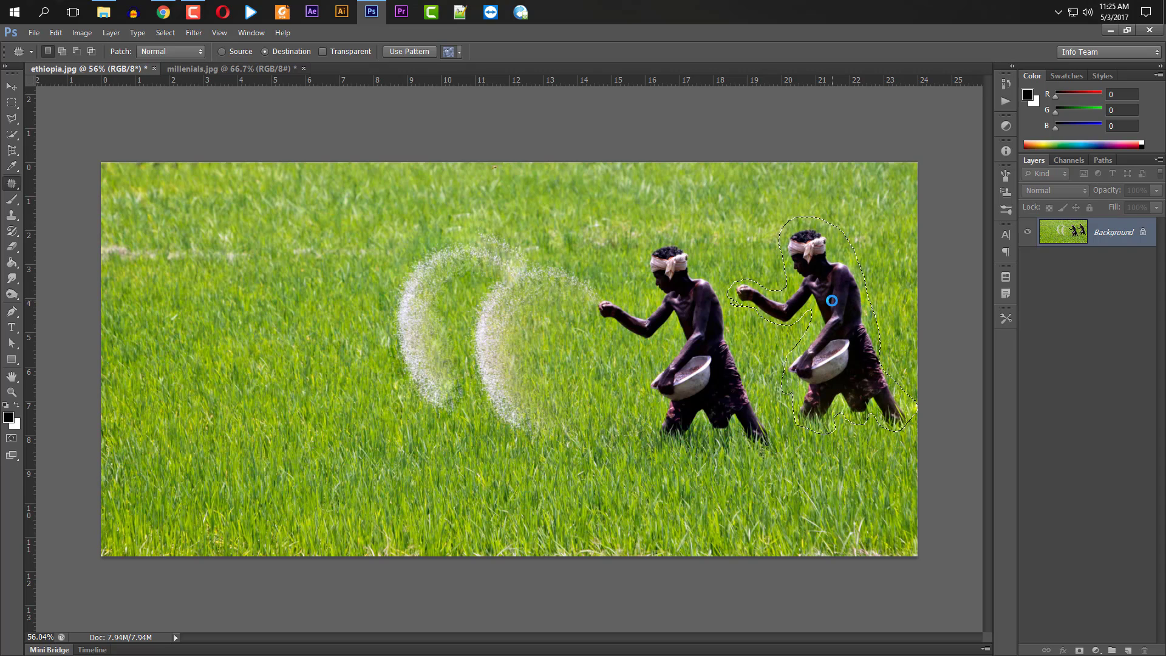
key(ctrl+d)
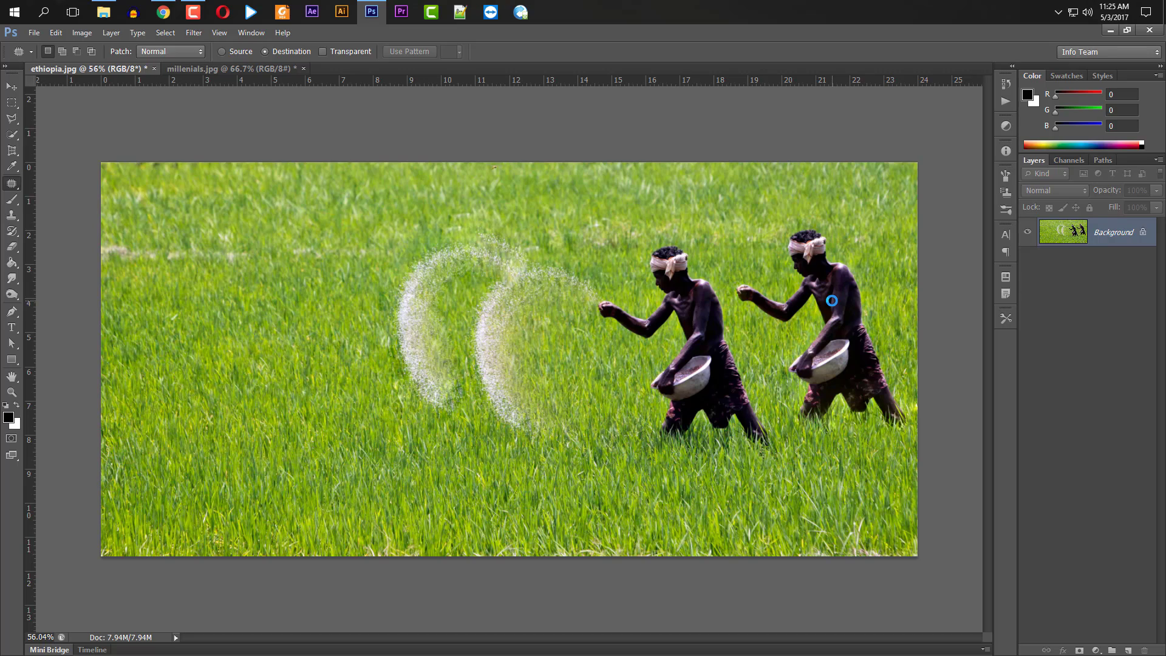
scroll(848, 289, up, 12)
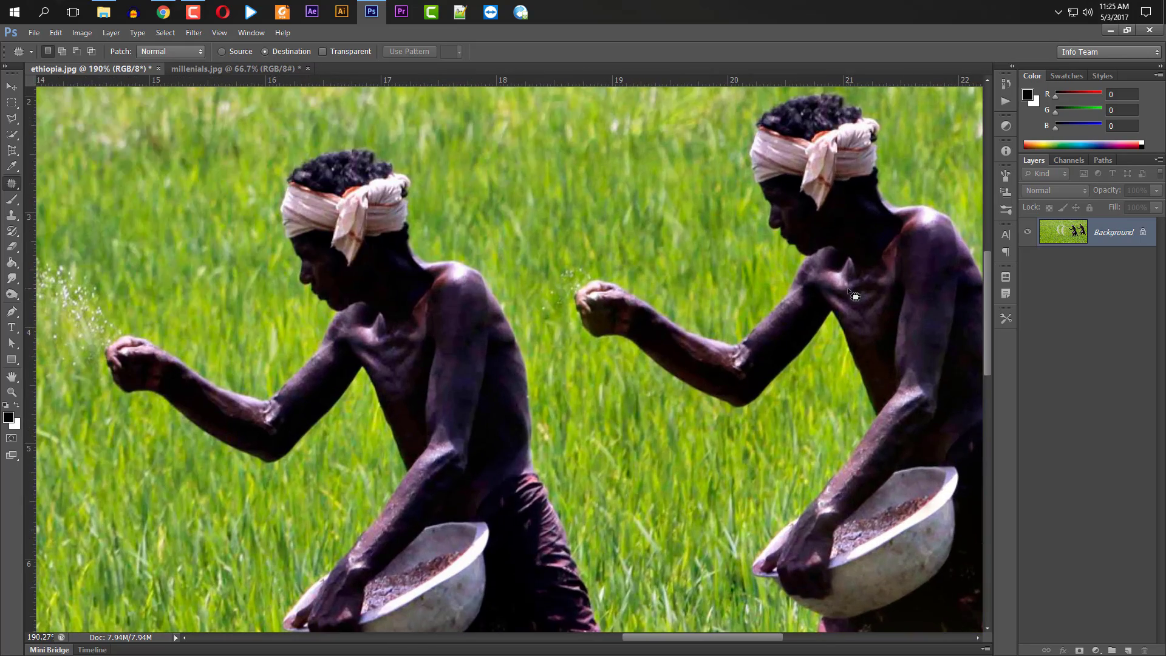
scroll(855, 296, down, 6)
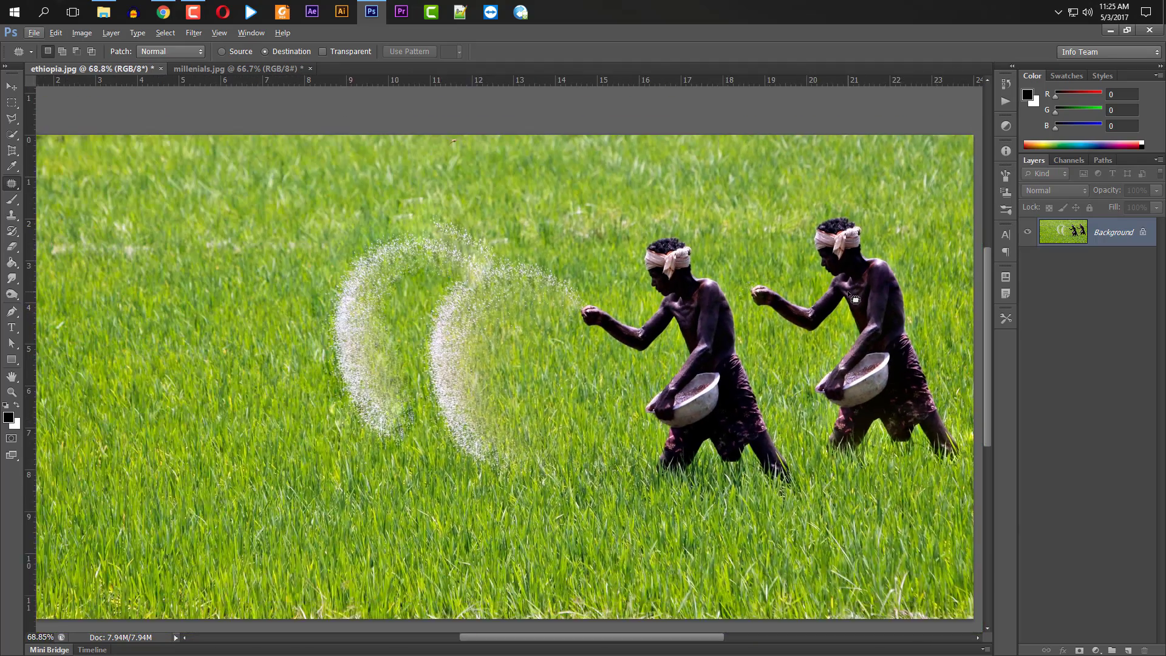
scroll(855, 300, down, 1)
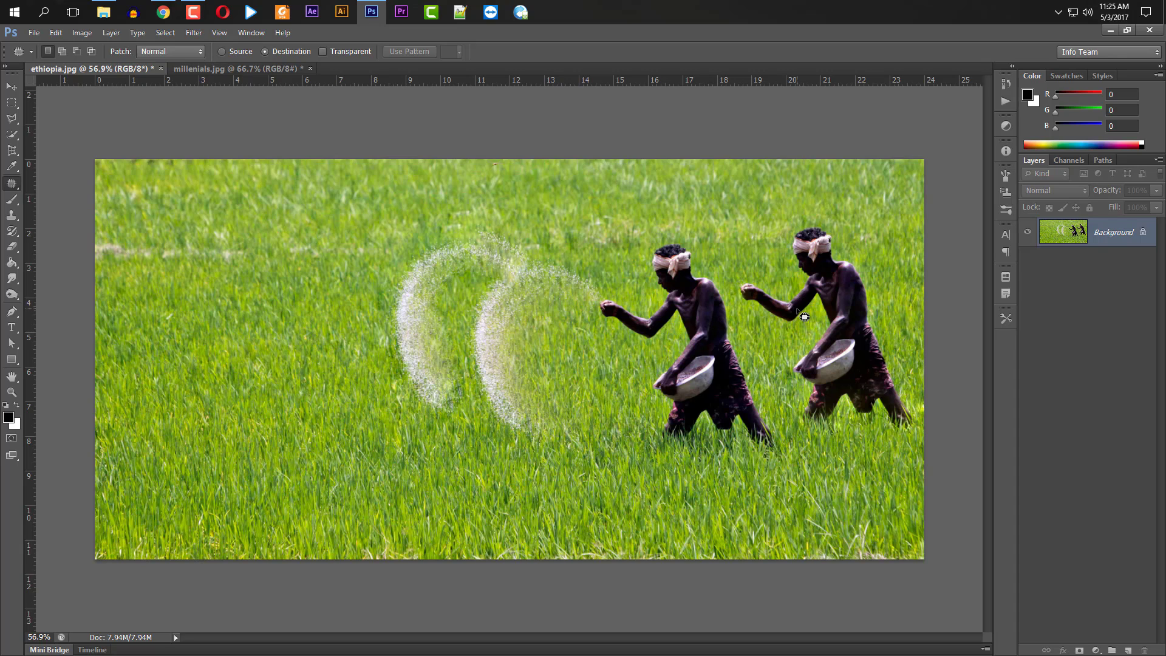
Undo the farmer and seed spray copies, and clear the remaining selection
key(ctrl+alt+z)
key(ctrl+alt+z)
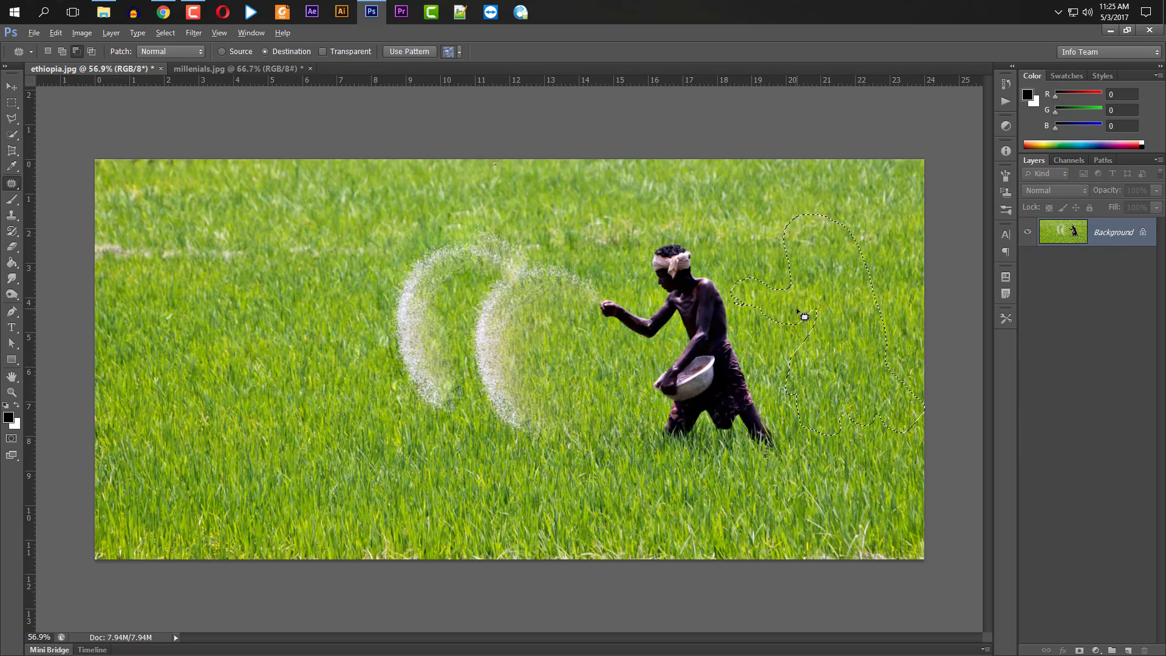
key(ctrl+alt+z)
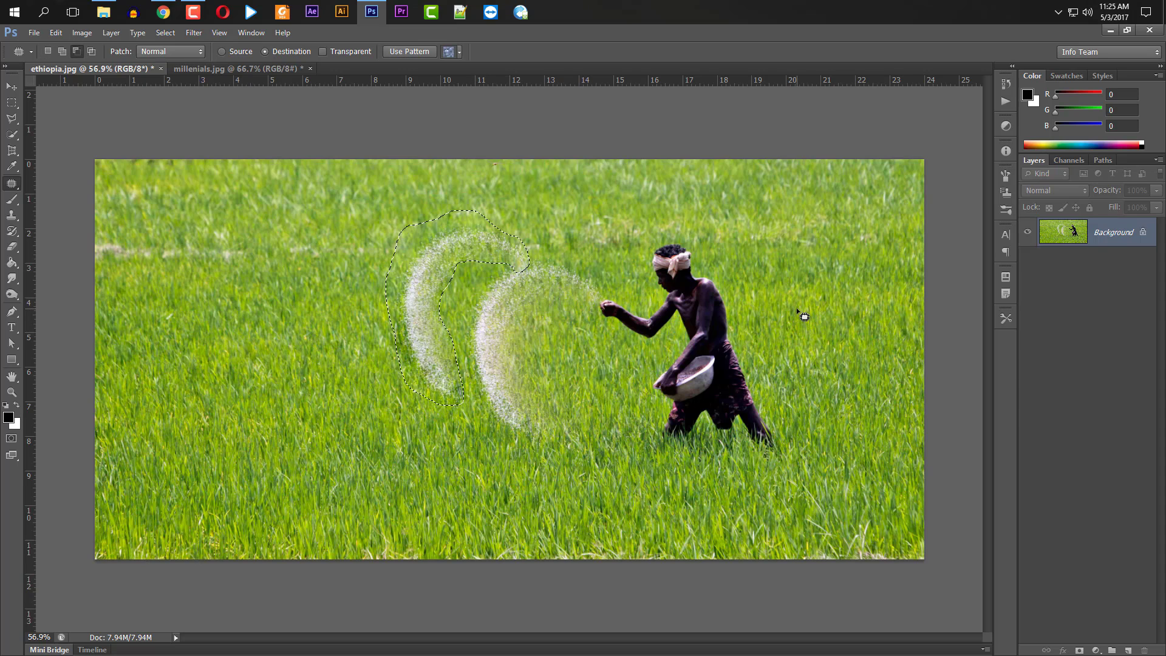
key(ctrl+alt+z)
key(ctrl+d)
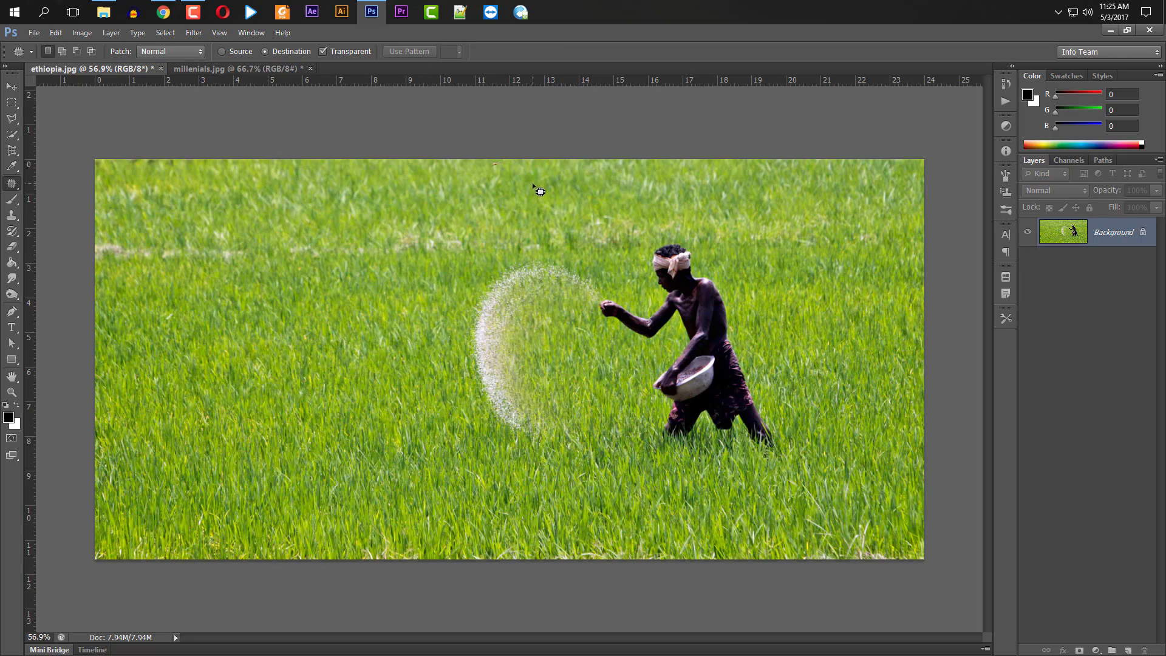
With the Transparent option on, outline the farmer, patch a copy of him onto the grass to his upper right, and deselect
mouse_move(628, 298)
mouse_down()
mouse_move(581, 289)
mouse_move(648, 362)
mouse_move(662, 352)
mouse_move(647, 396)
mouse_move(665, 448)
mouse_move(789, 452)
mouse_move(795, 371)
mouse_move(719, 259)
mouse_move(674, 230)
mouse_move(643, 244)
mouse_move(636, 301)
mouse_move(612, 293)
mouse_up()
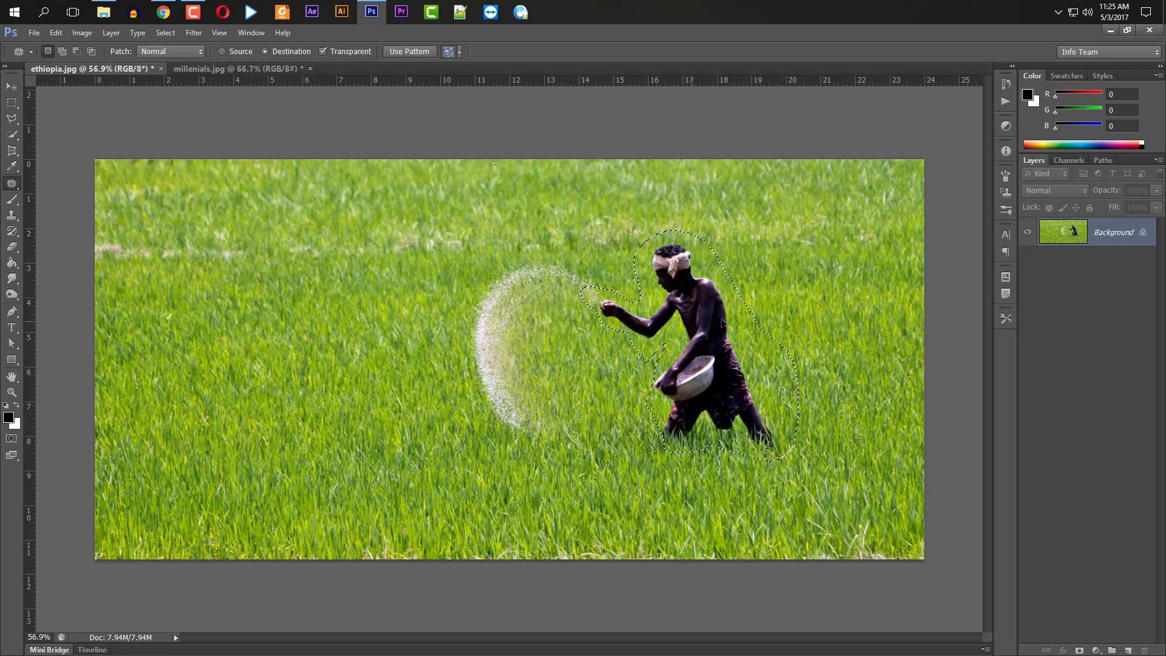
drag(707, 312, 813, 269)
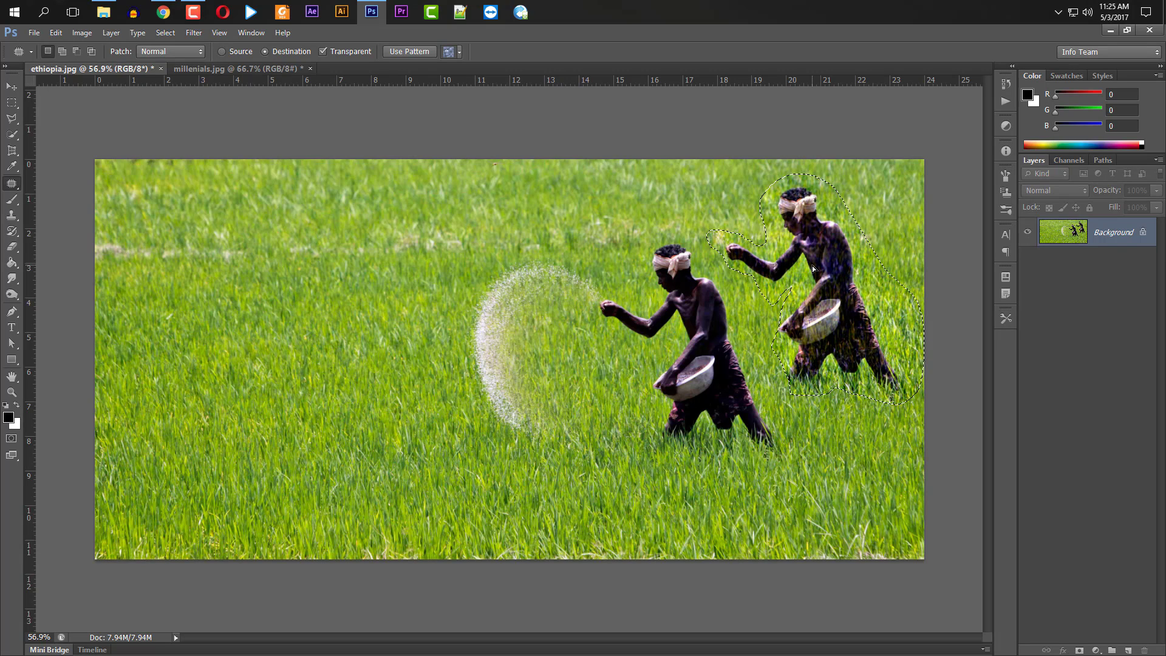
key(ctrl+d)
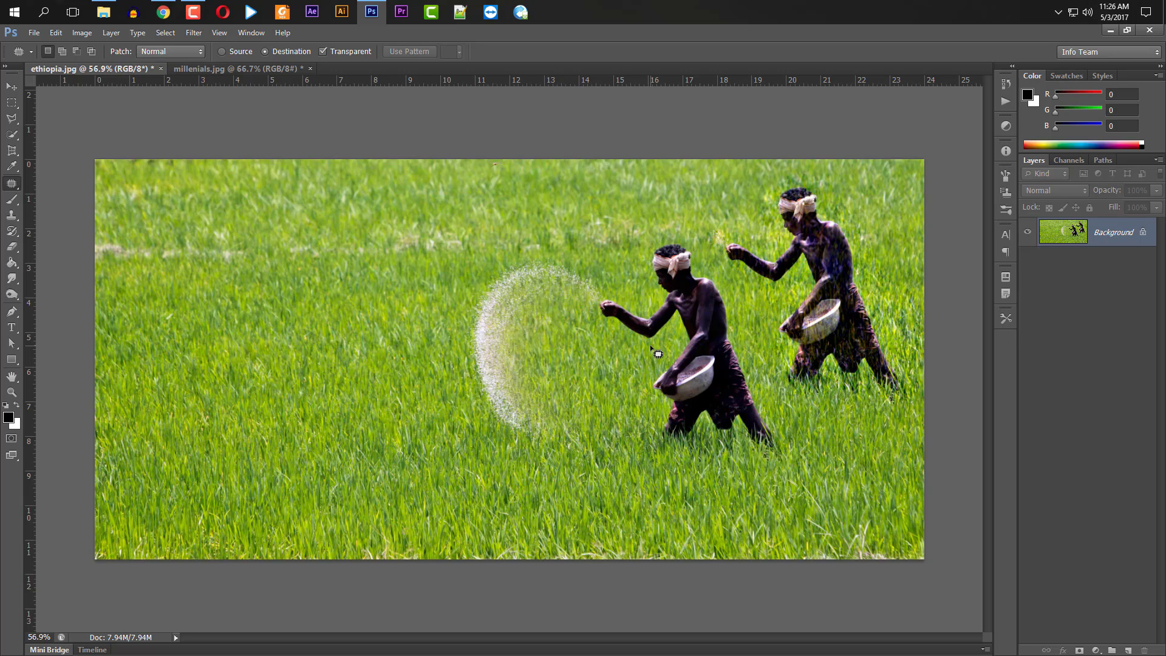
Examine up close how the transparent farmer copy blends with the grass compared with the original farmer
drag(826, 250, 844, 273)
key(ctrl+d)
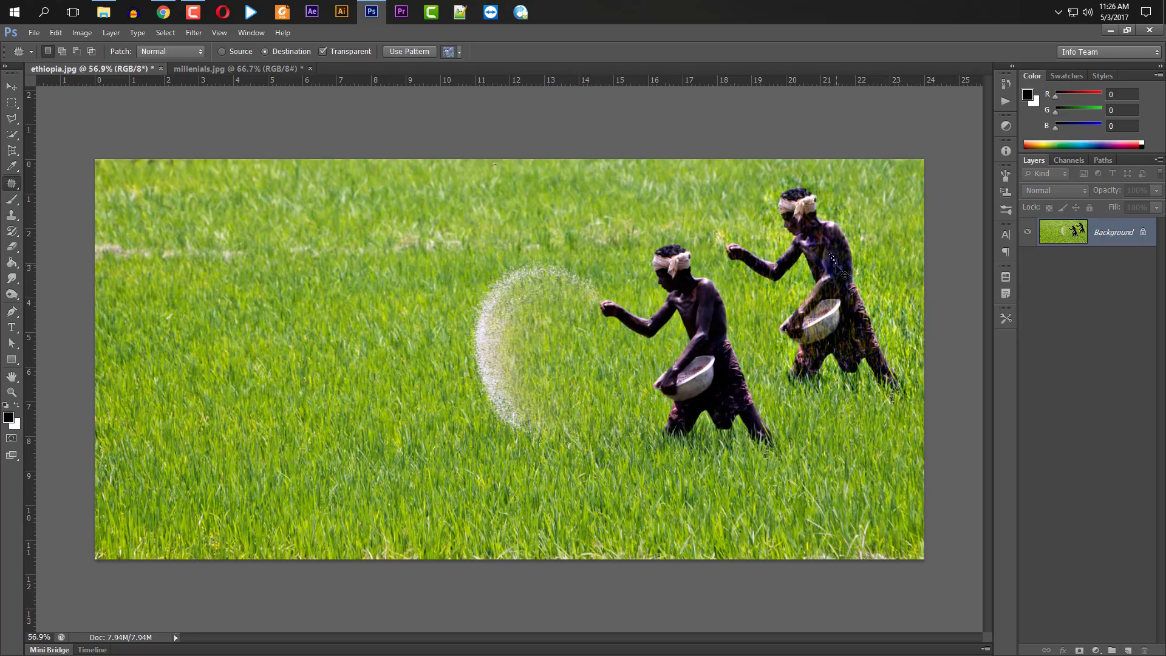
scroll(856, 247, up, 5)
scroll(856, 248, down, 3)
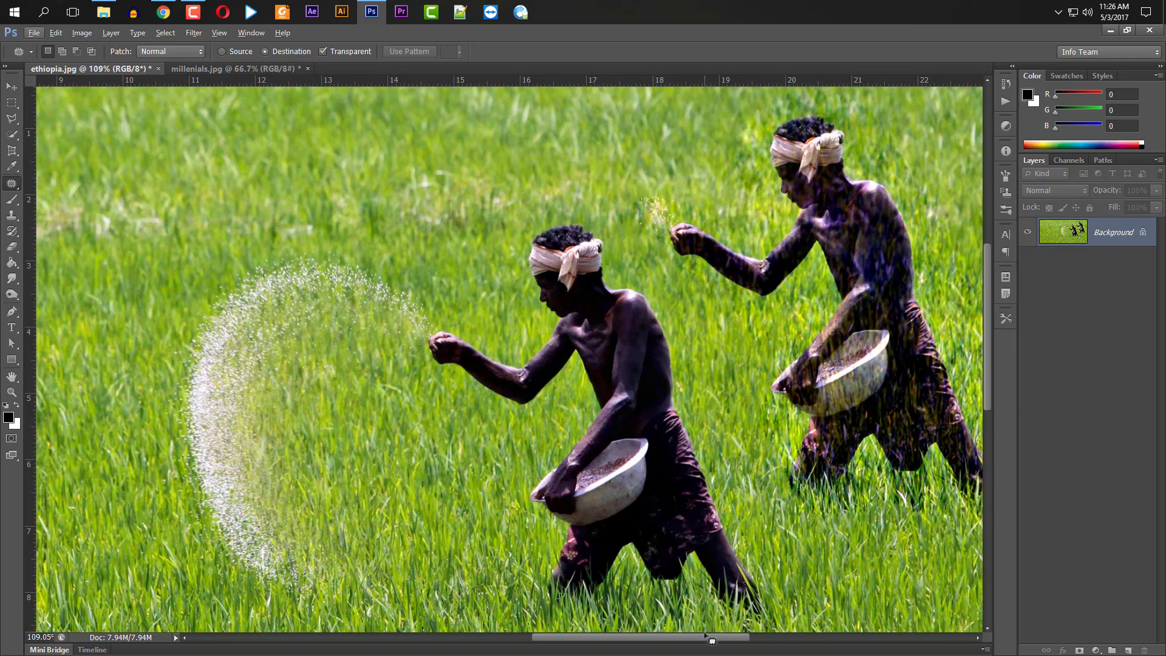
drag(710, 637, 680, 637)
scroll(565, 492, down, 3)
scroll(540, 510, down, 1)
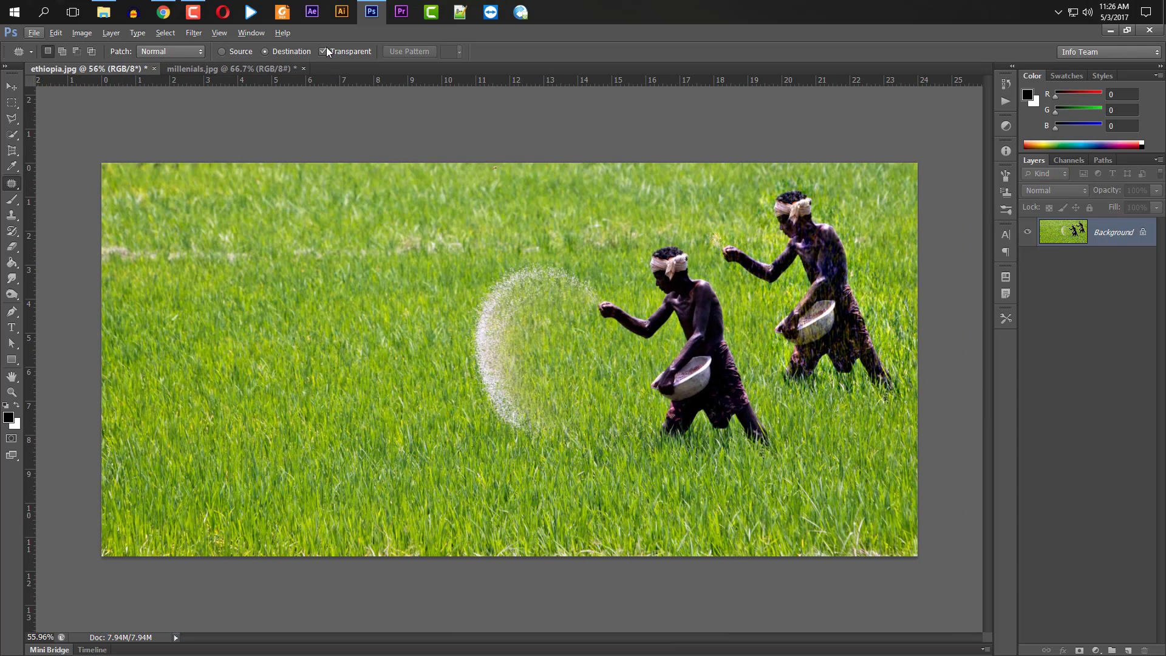
Turn off the Transparent option, undo the transparent farmer copy, and clear the selection
click(323, 49)
key(ctrl+alt+z)
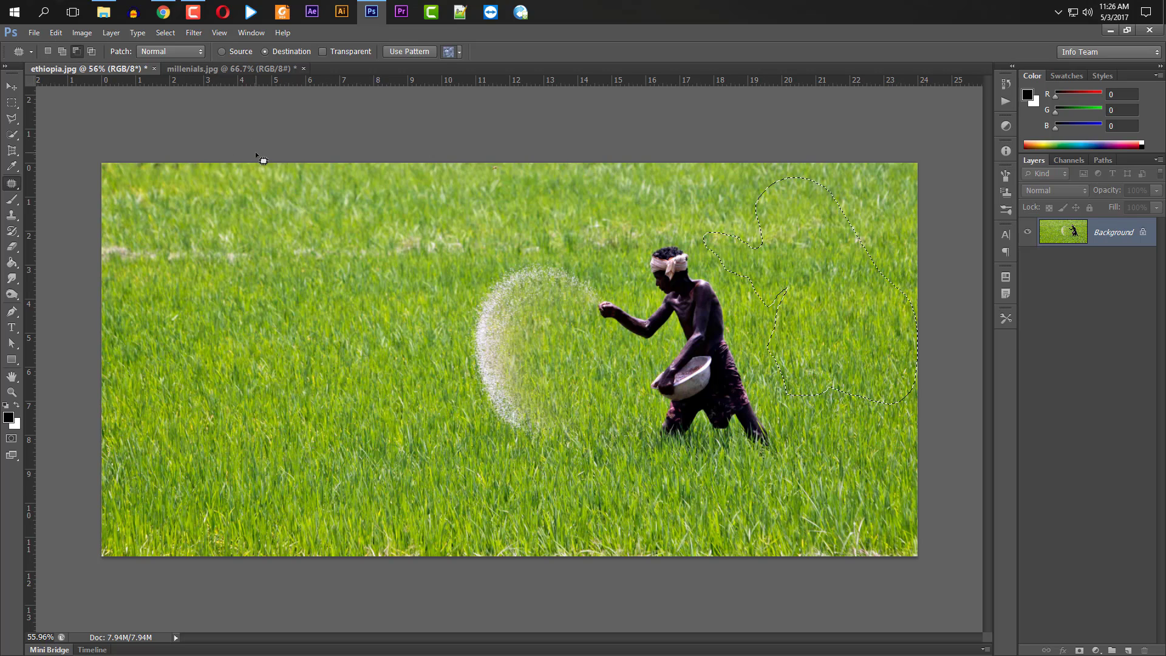
click(12, 86)
click(12, 183)
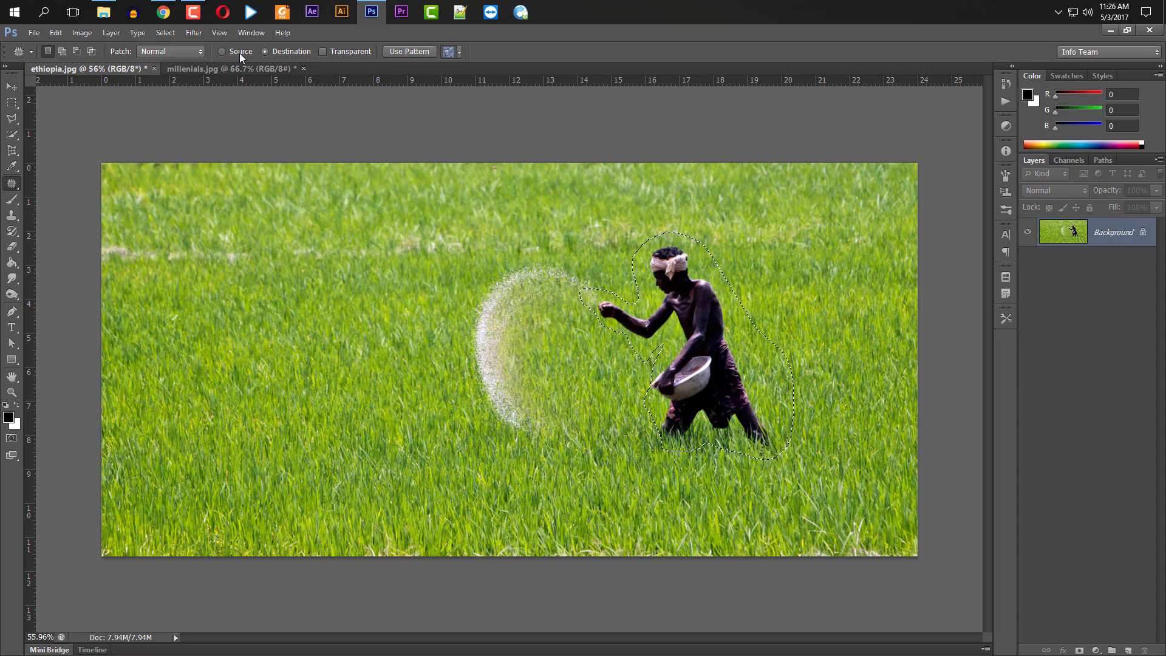
key(ctrl+d)
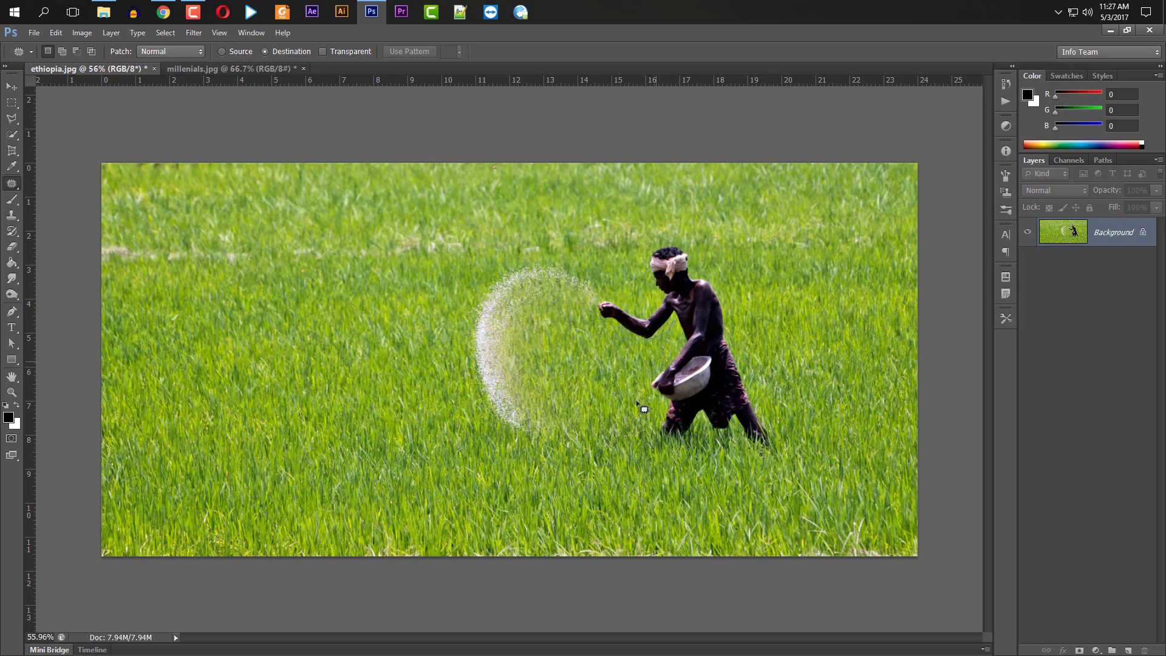
Outline the farmer with the Patch Tool, set the patch mode to Content-Aware, replace him with grass from his right, and deselect
mouse_move(637, 403)
mouse_down()
mouse_move(652, 446)
mouse_move(671, 454)
mouse_move(704, 438)
mouse_move(702, 425)
mouse_move(707, 441)
mouse_move(779, 425)
mouse_move(734, 285)
mouse_move(705, 236)
mouse_move(658, 230)
mouse_move(649, 299)
mouse_move(596, 305)
mouse_up()
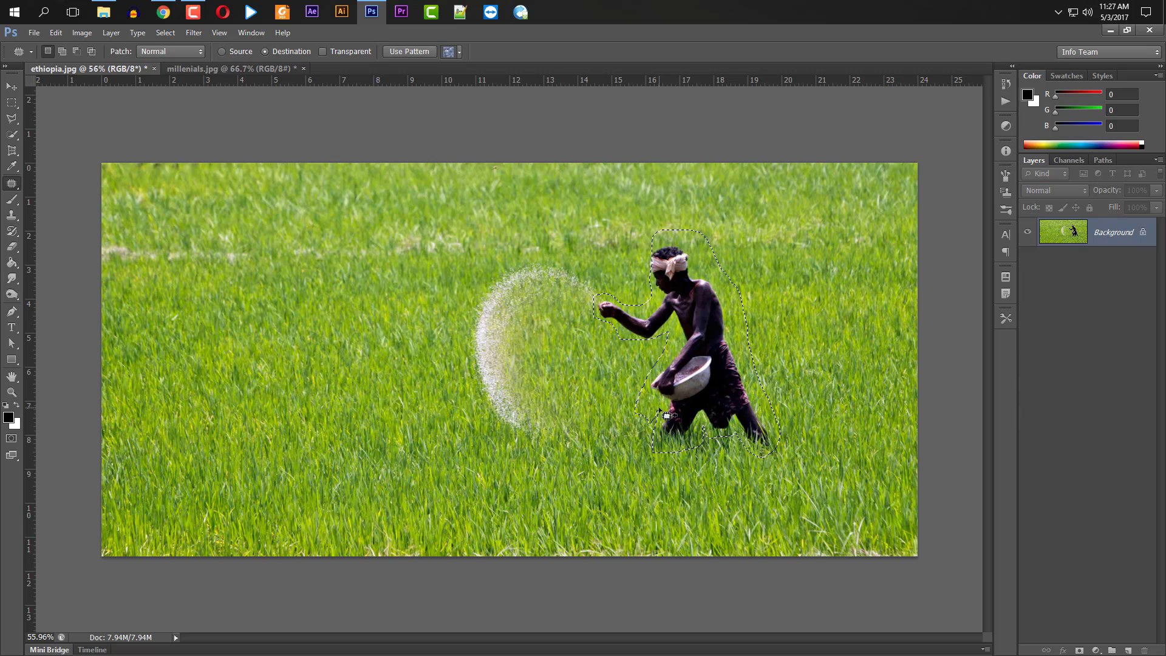
click(155, 51)
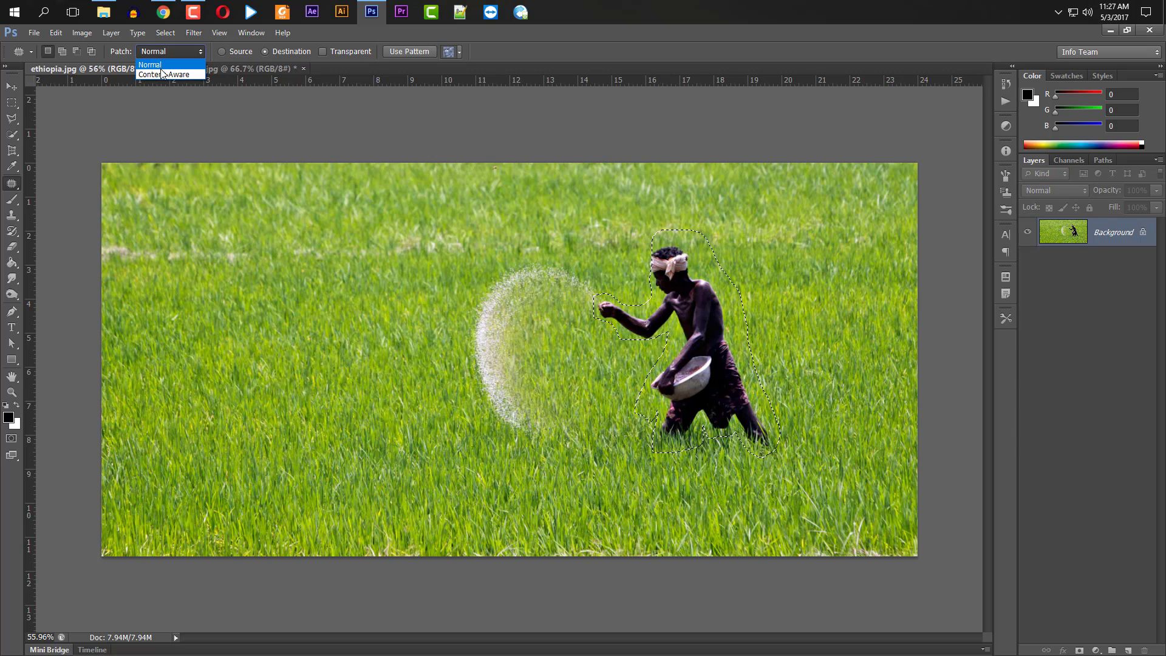
click(163, 74)
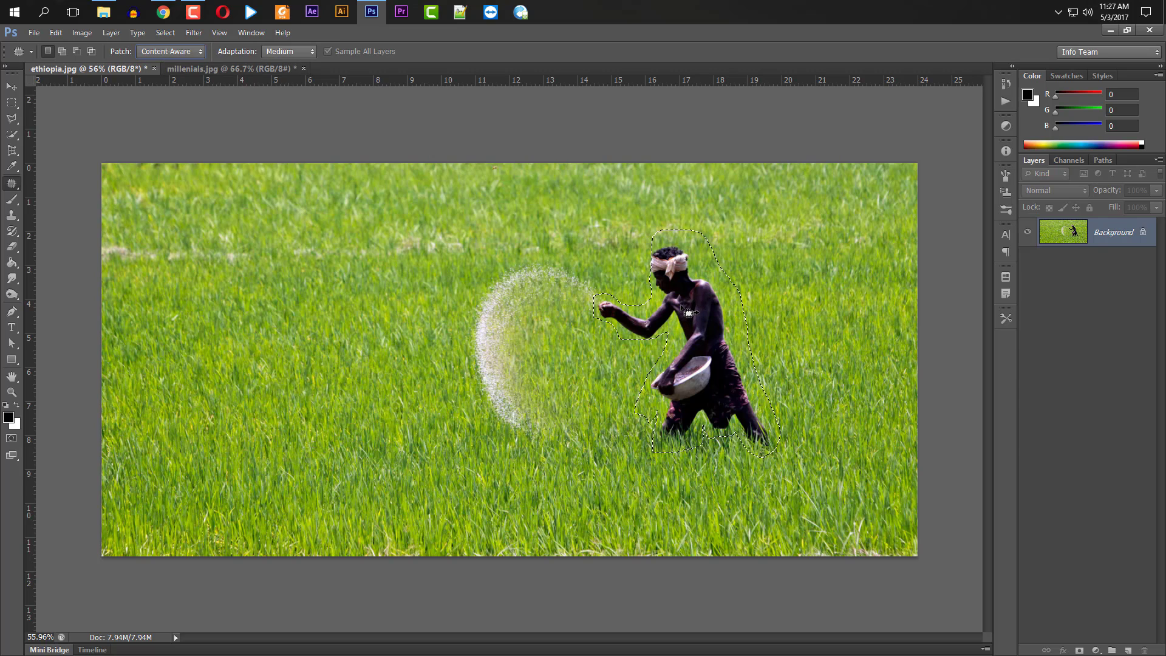
drag(709, 334, 841, 287)
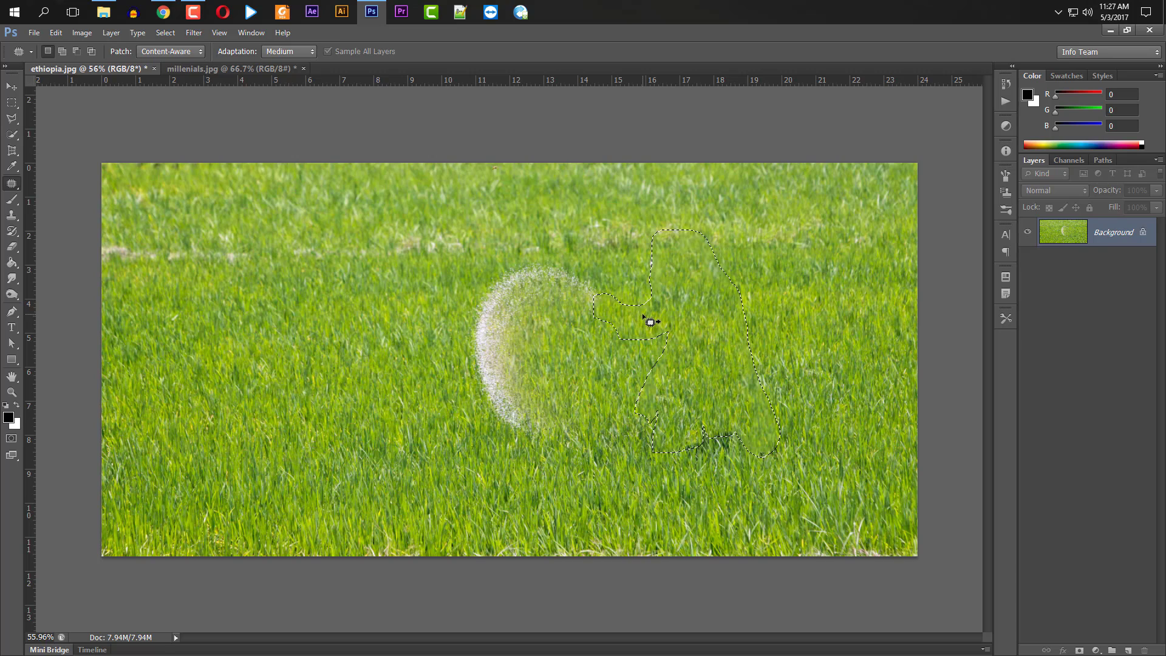
key(ctrl+d)
Set the patch mode to Normal and undo the content-aware removal of the farmer, keeping his outline selected
click(185, 51)
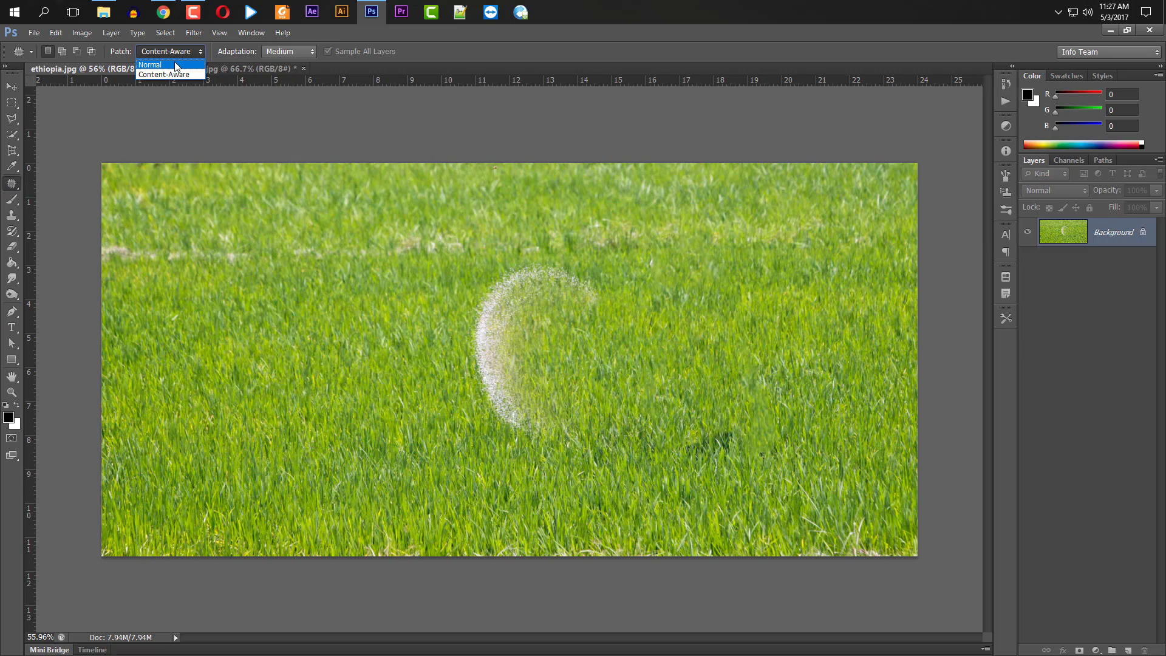
click(177, 65)
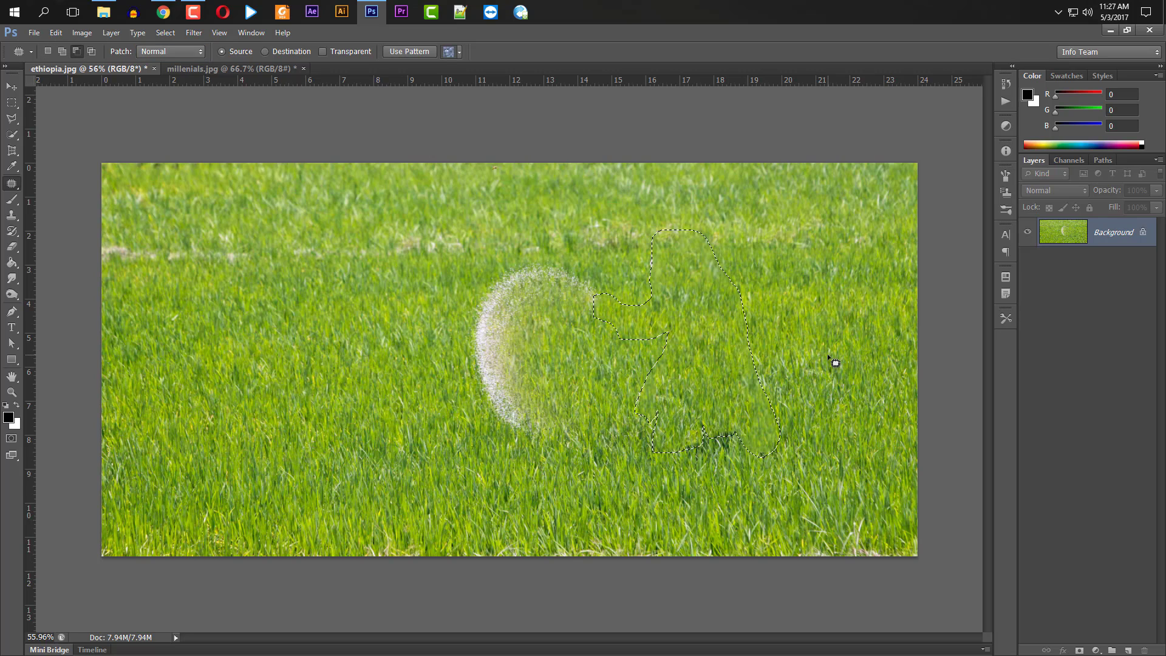
key(ctrl+z)
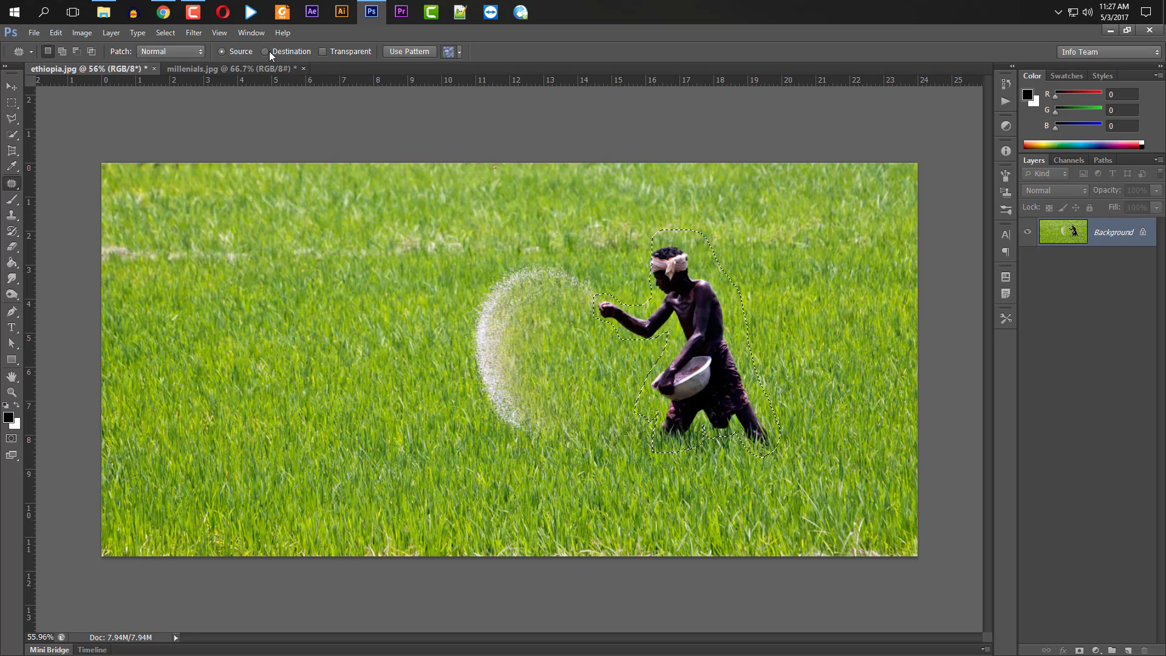
Set the patch mode back to Content-Aware, view the Adaptation choices without changing them, and switch to the Move Tool
click(185, 51)
click(165, 74)
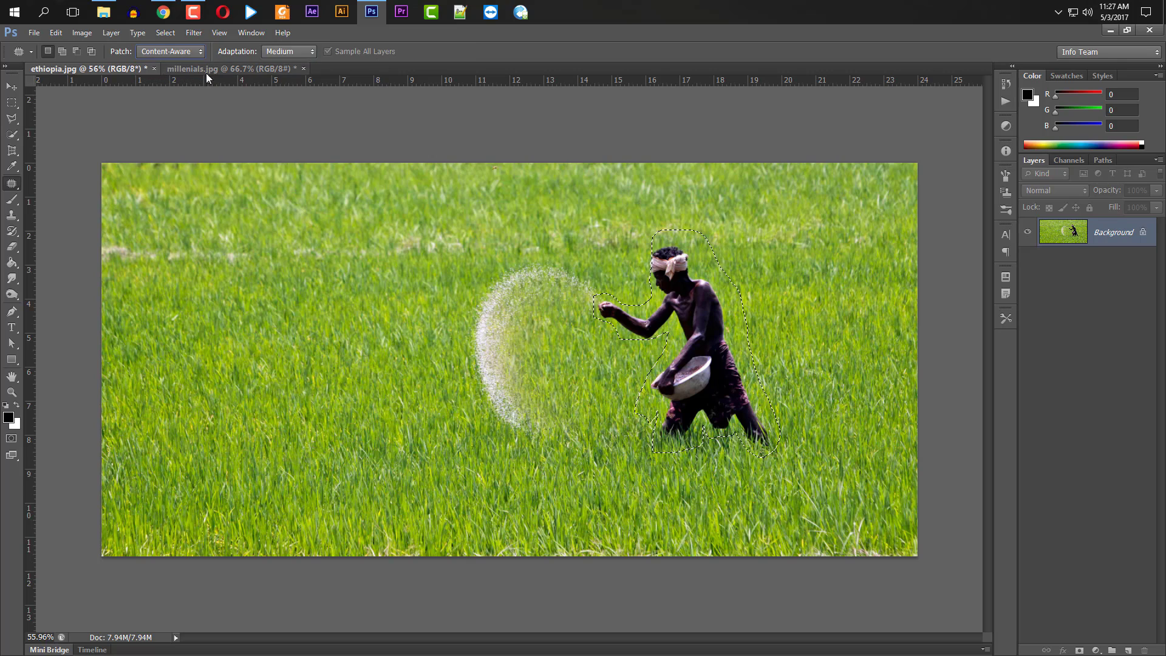
click(294, 52)
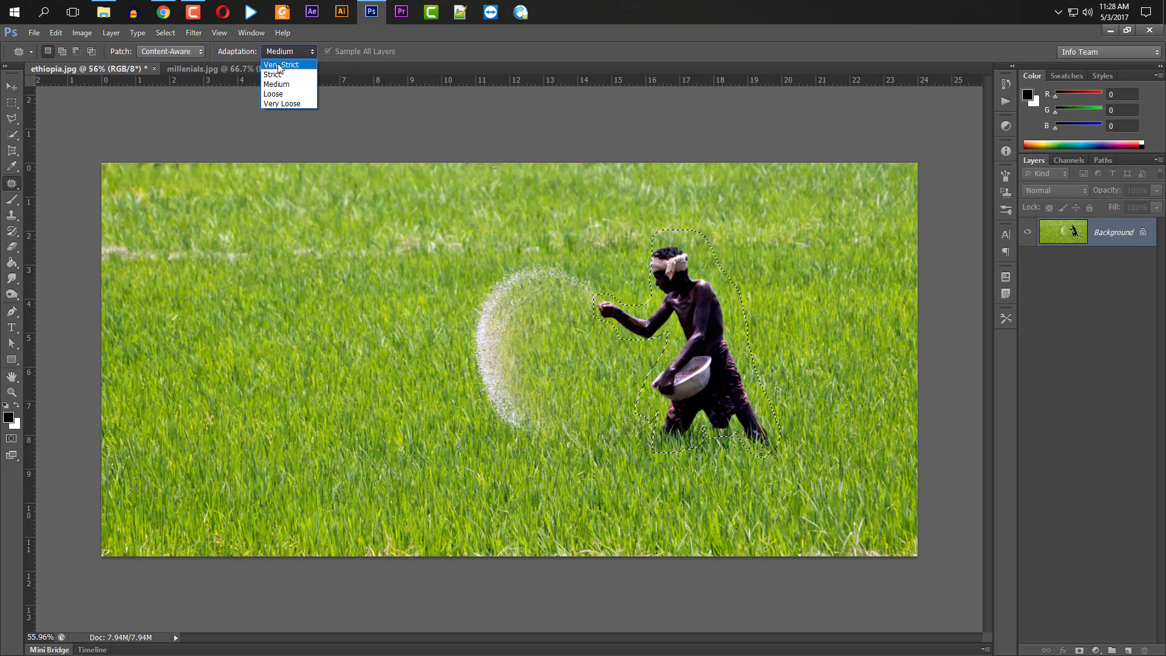
click(13, 90)
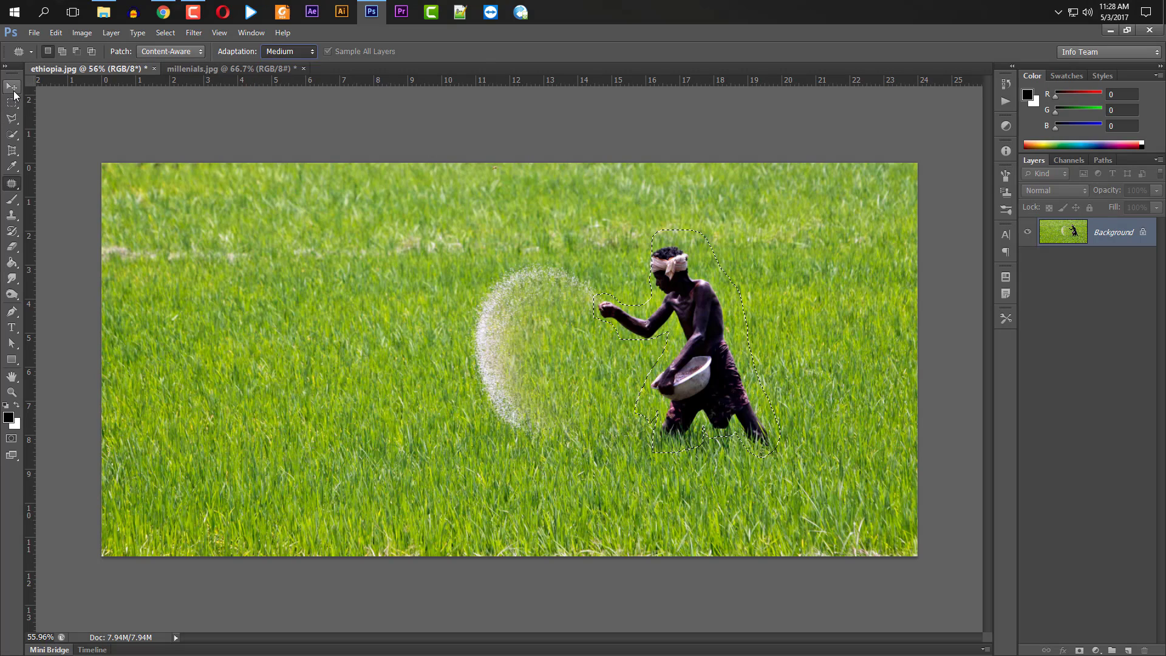
click(5, 88)
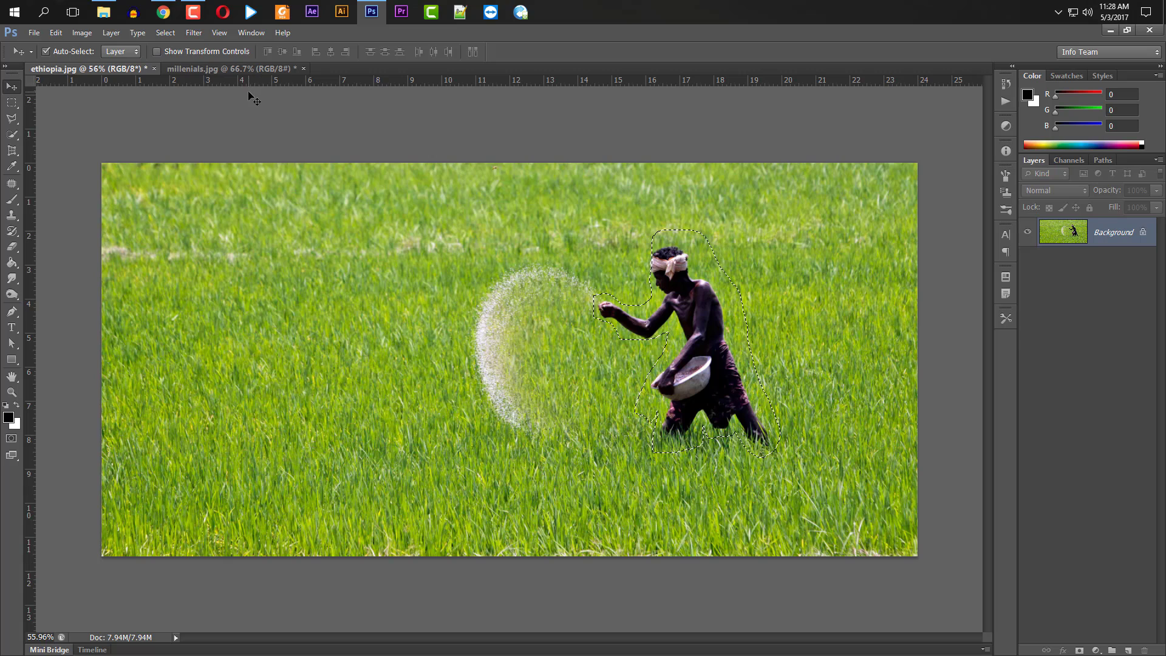